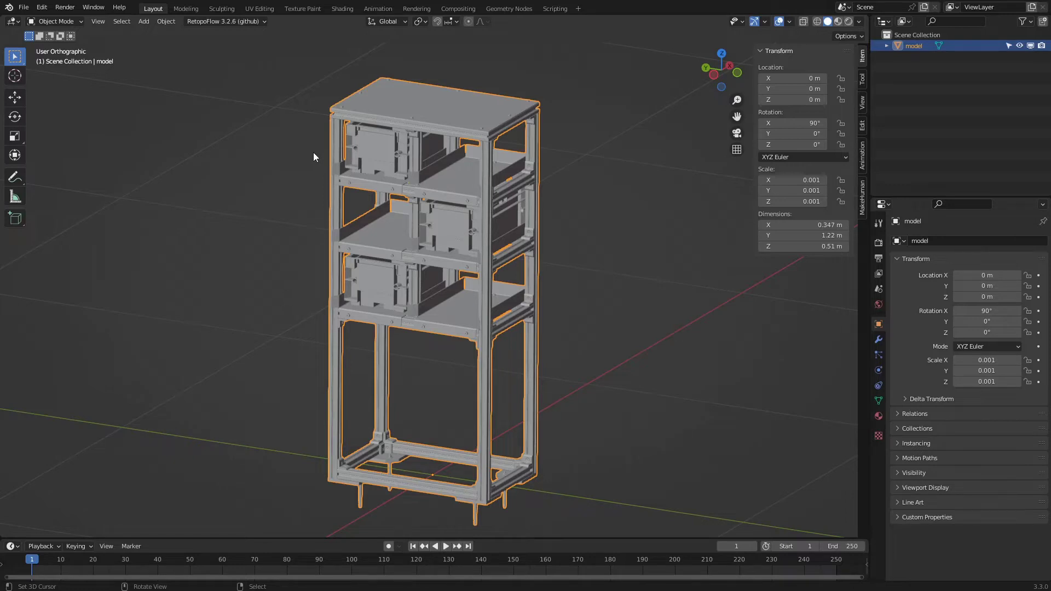
Step: Enable the Statistics overlay to show 313,437 vertices and 627,238 faces, and show the sidebar
{"action": "left_click", "coordinate": [791, 21]}
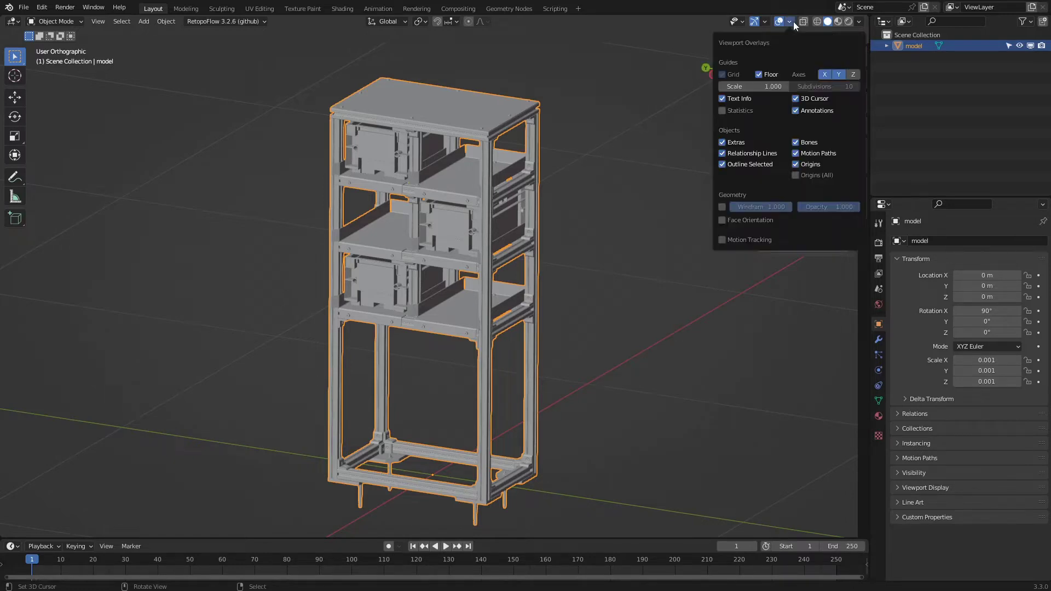
{"action": "left_click", "coordinate": [745, 112]}
{"action": "key", "text": "n"}
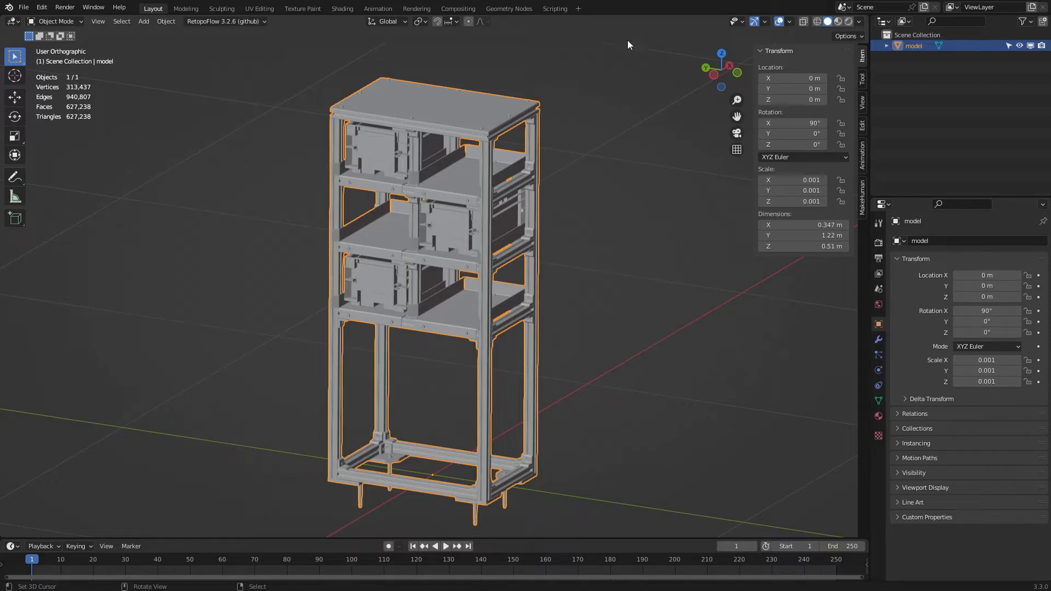
Step: Turn on the Wireframe overlay and lower its opacity to about 0.293
{"action": "left_click", "coordinate": [791, 23]}
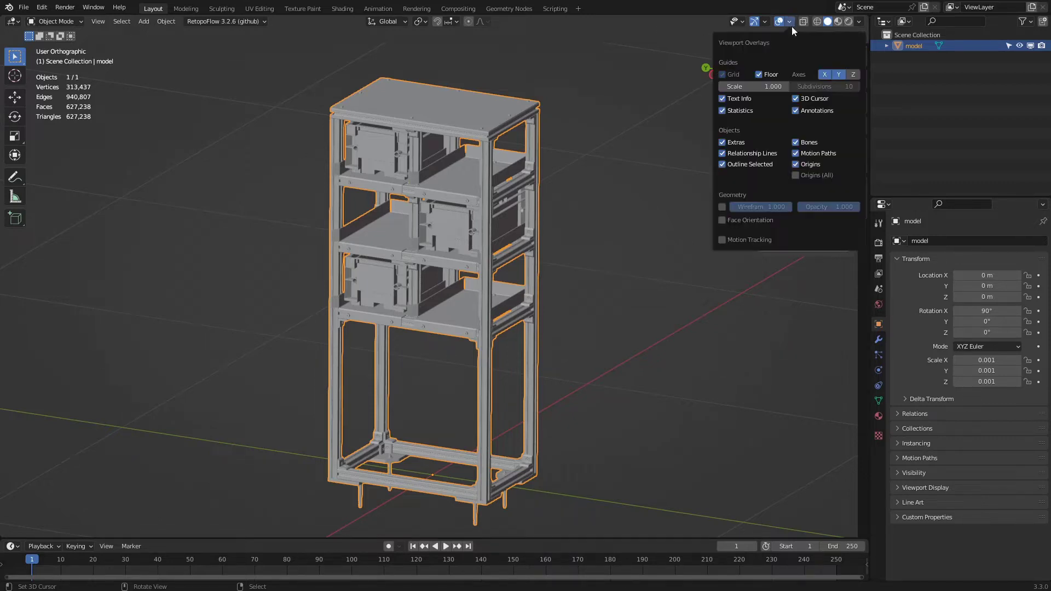
{"action": "left_click", "coordinate": [721, 207]}
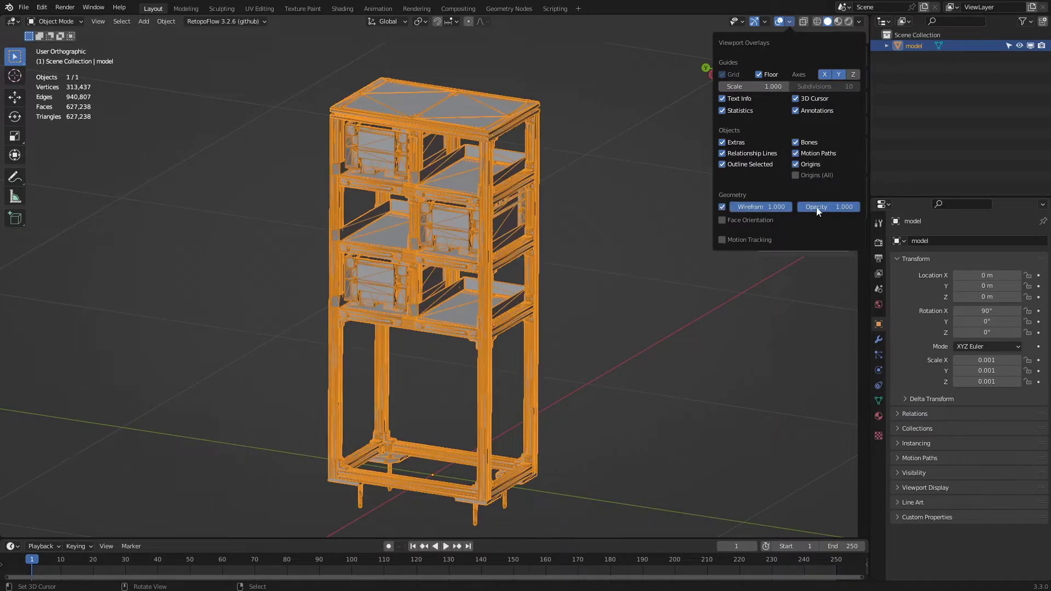
{"action": "left_click_drag", "start_coordinate": [858, 206], "coordinate": [815, 206]}
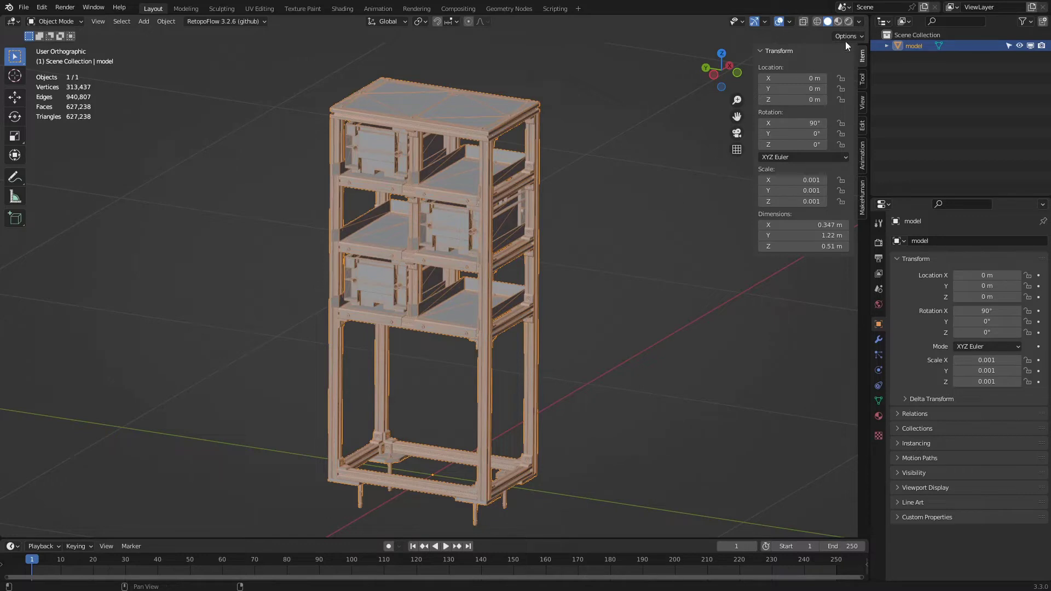
Step: Set the viewport shading Color to Random
{"action": "left_click", "coordinate": [858, 23]}
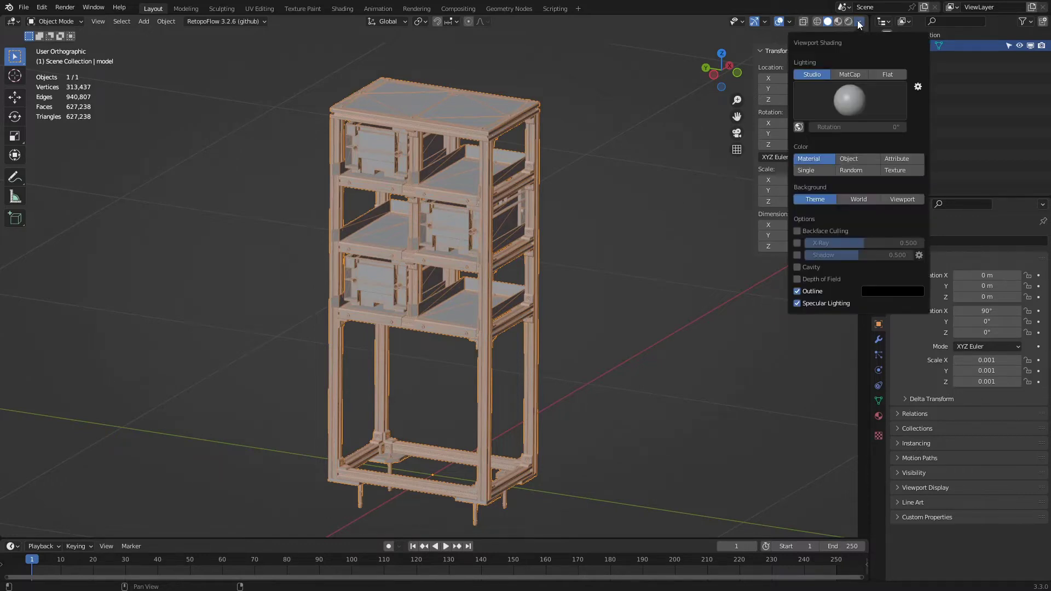
{"action": "left_click", "coordinate": [860, 170]}
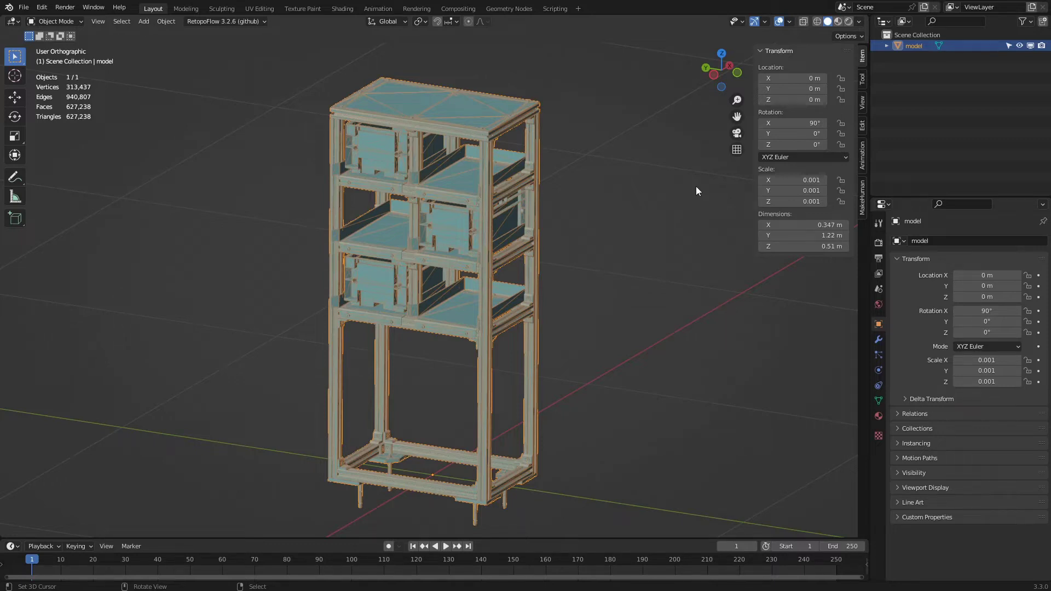
Step: Add two new collections and rename them 'original' and 'final'
{"action": "left_click", "coordinate": [1043, 22]}
{"action": "left_click", "coordinate": [1043, 22]}
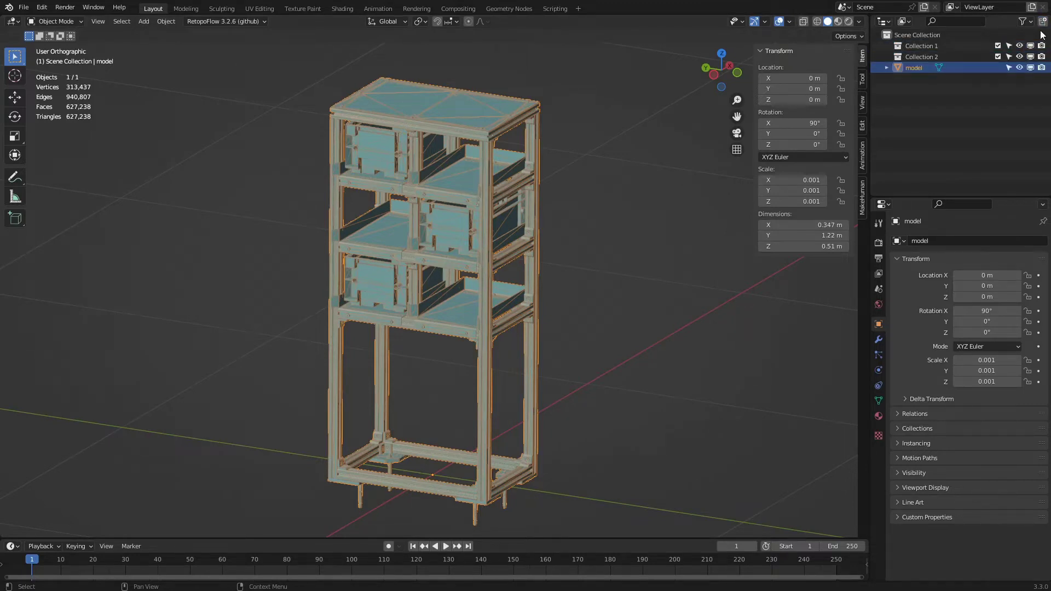
{"action": "double_click", "coordinate": [934, 45]}
{"action": "type", "text": "original"}
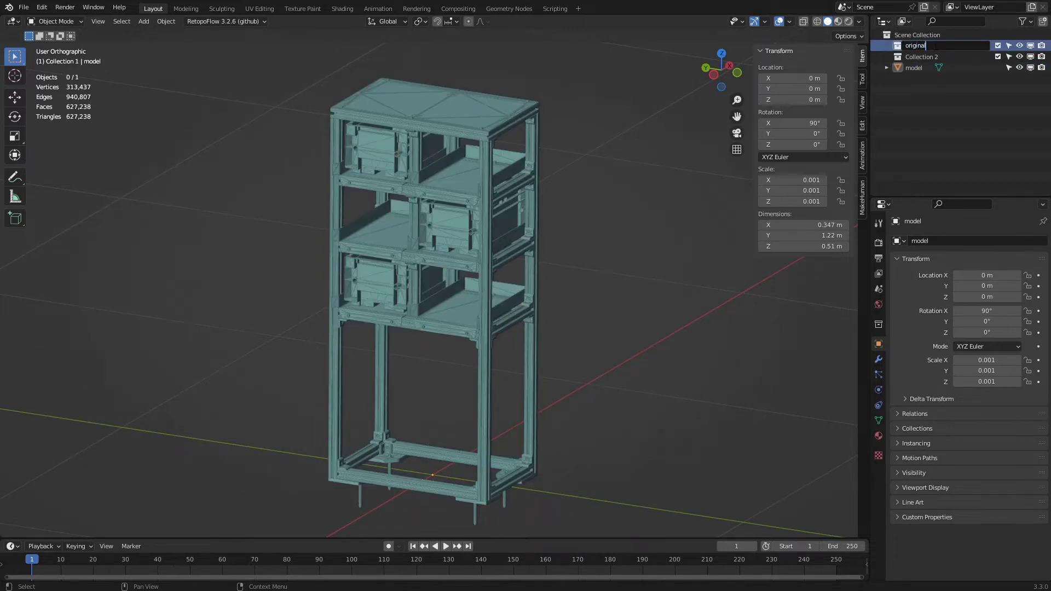
{"action": "key", "text": "Return"}
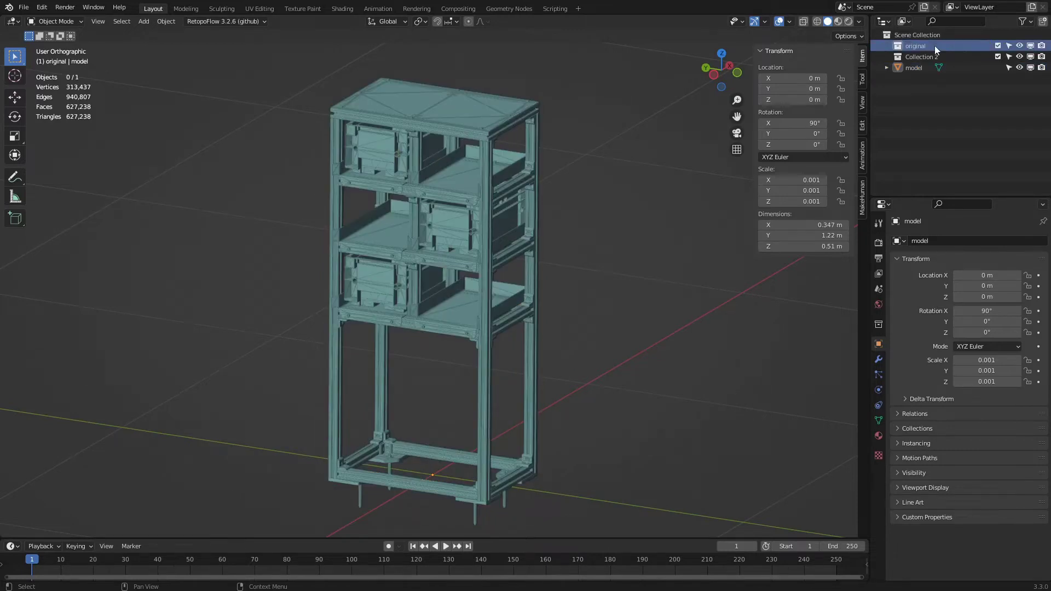
{"action": "left_click", "coordinate": [932, 55]}
{"action": "double_click", "coordinate": [930, 55]}
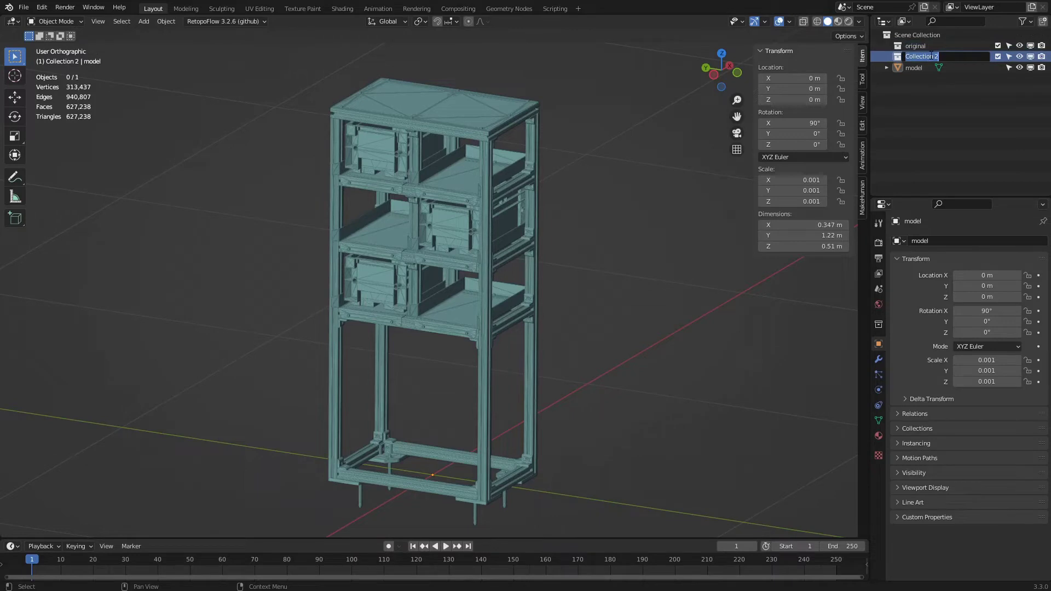
{"action": "type", "text": "final"}
{"action": "key", "text": "Return"}
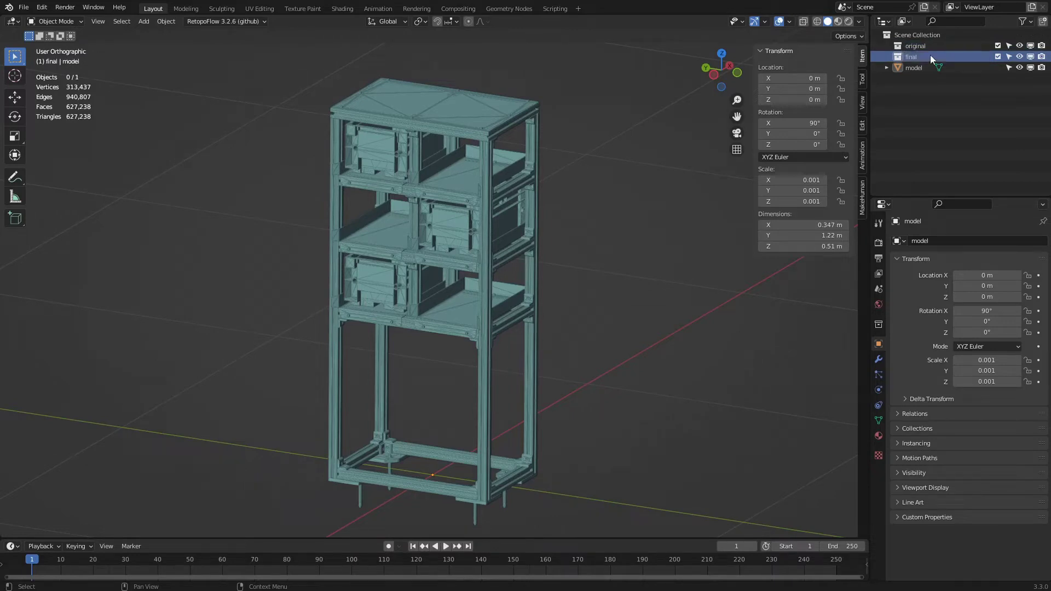
Step: Give the 'original' collection a yellow colour tag
{"action": "left_click", "coordinate": [917, 43]}
{"action": "right_click", "coordinate": [917, 41]}
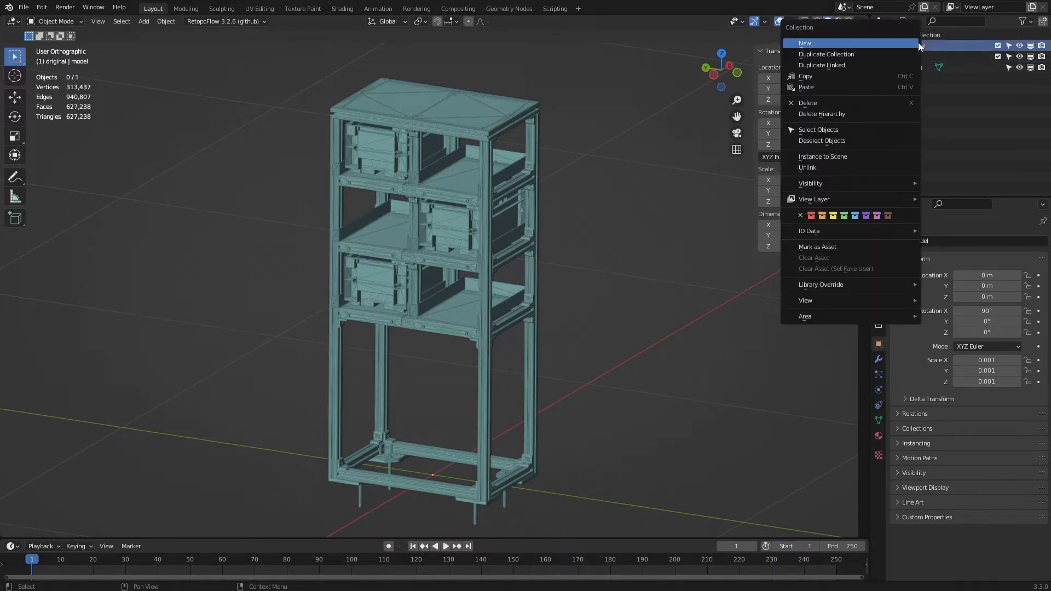
{"action": "left_click", "coordinate": [833, 215]}
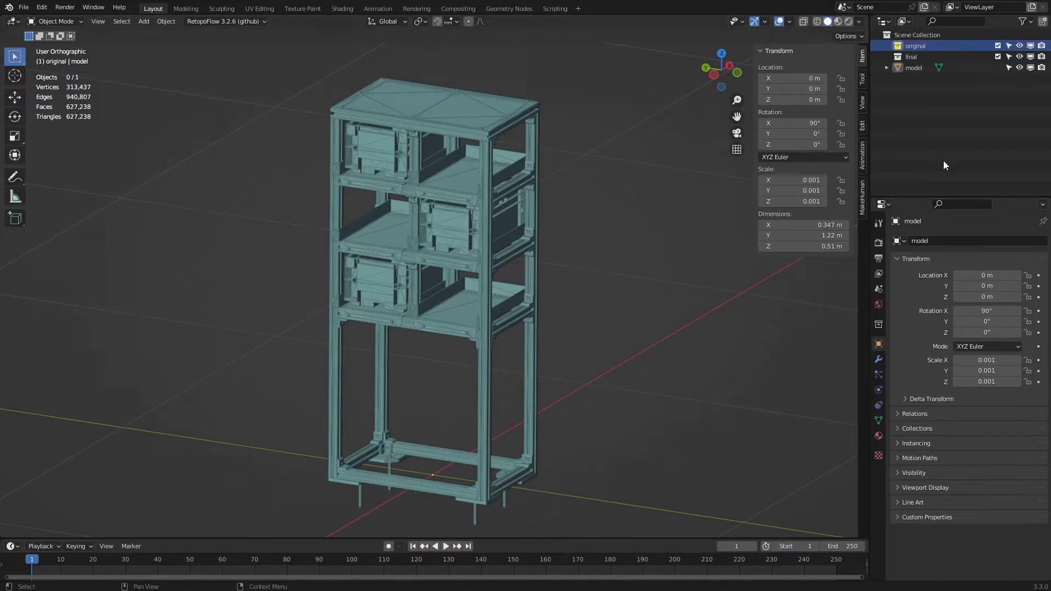
Step: Move the 'model' object into the 'original' collection in the Outliner
{"action": "left_click_drag", "start_coordinate": [905, 66], "coordinate": [919, 47]}
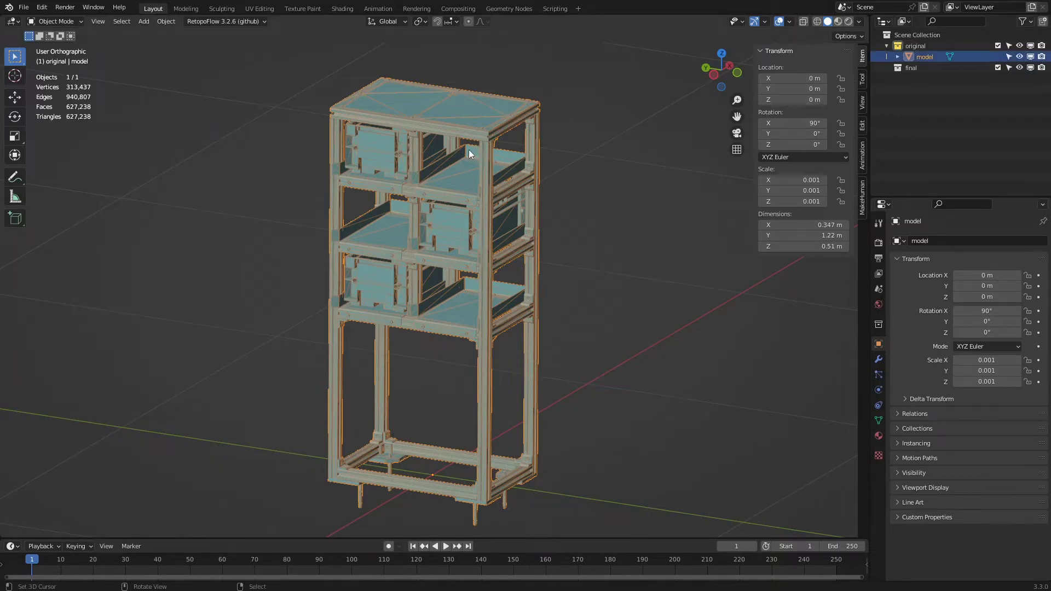
{"action": "left_click", "coordinate": [57, 21]}
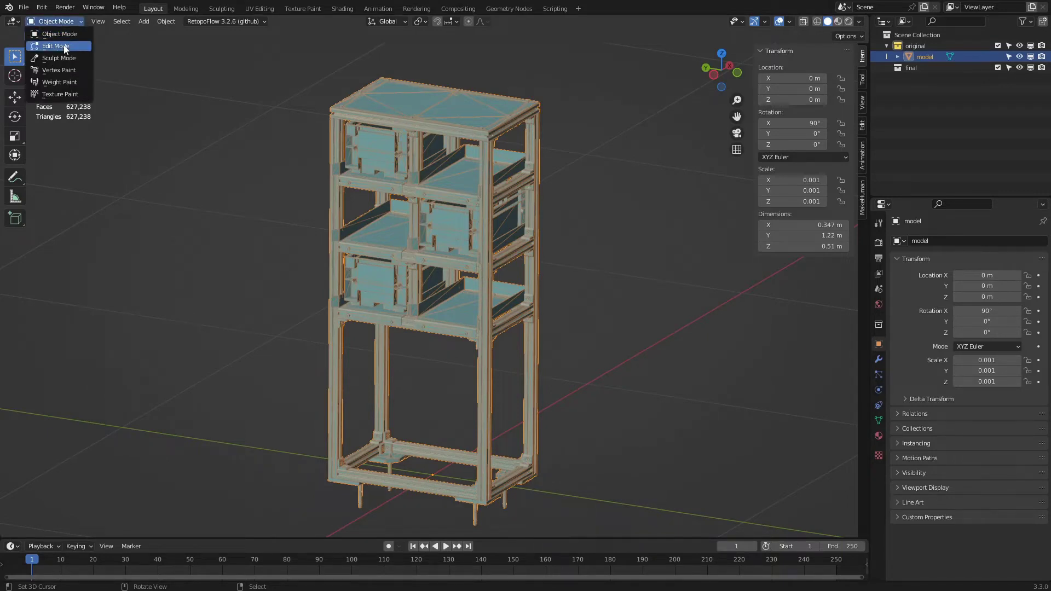
Step: In Edit Mode, separate the rack mesh by loose parts into 498 objects
{"action": "left_click", "coordinate": [65, 47]}
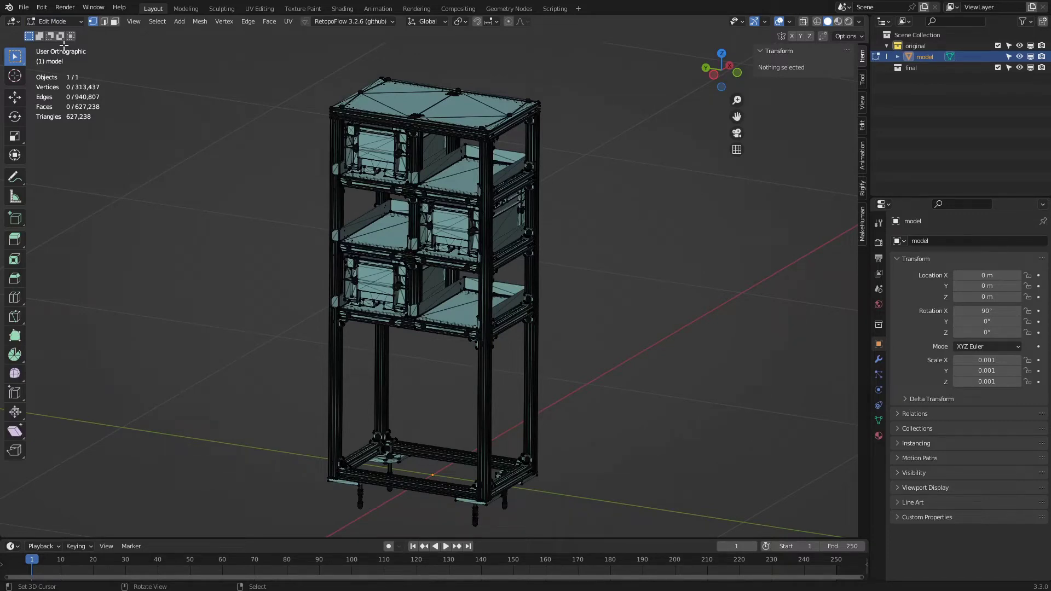
{"action": "left_click", "coordinate": [205, 21]}
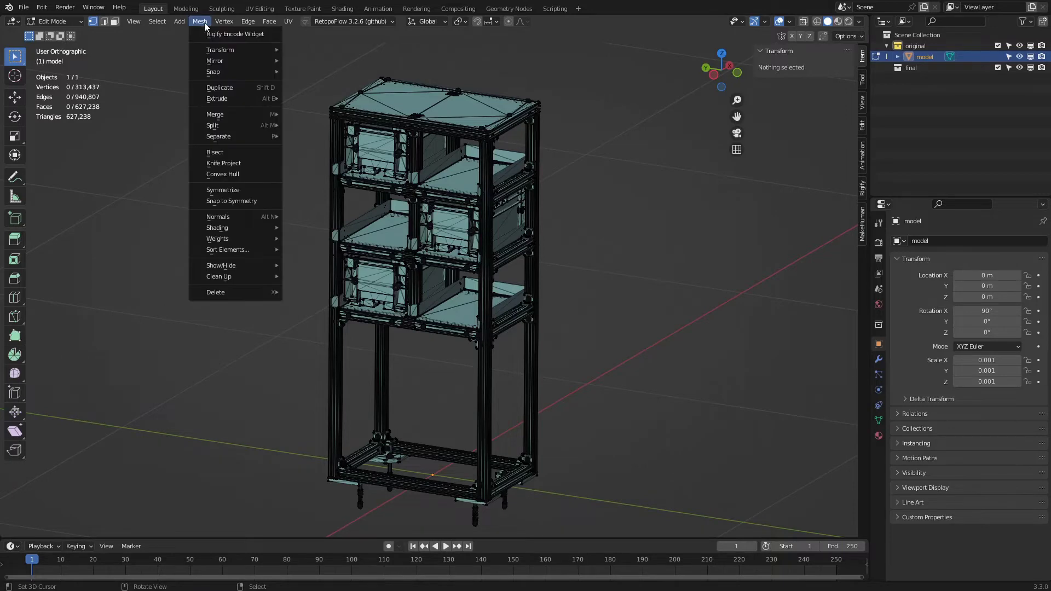
{"action": "mouse_move", "coordinate": [244, 136]}
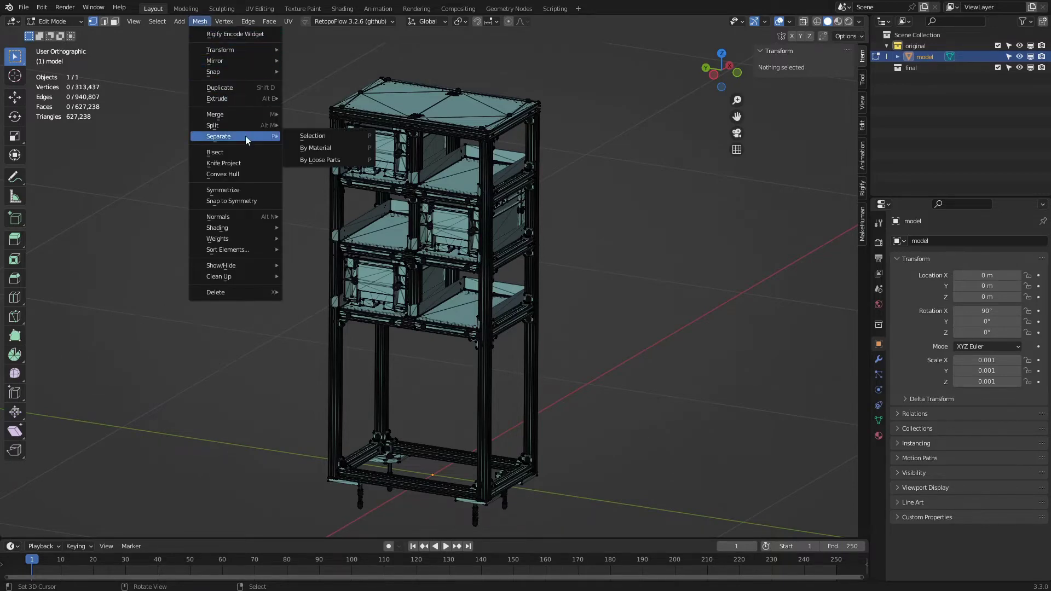
{"action": "left_click", "coordinate": [330, 161]}
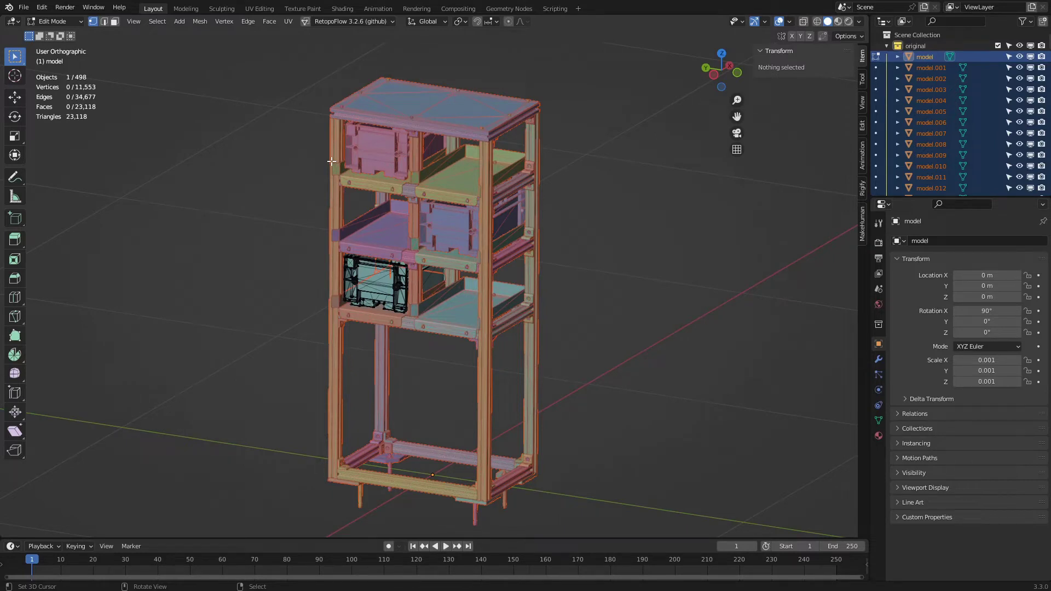
Step: Return to Object Mode and collapse the 'original' collection in the Outliner
{"action": "left_click", "coordinate": [64, 24]}
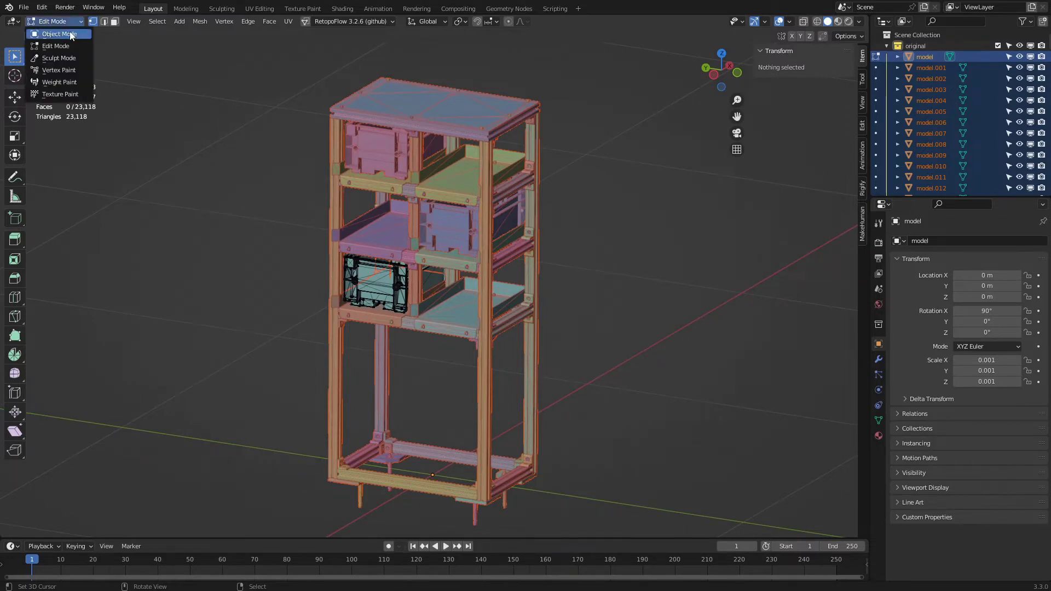
{"action": "left_click", "coordinate": [71, 35]}
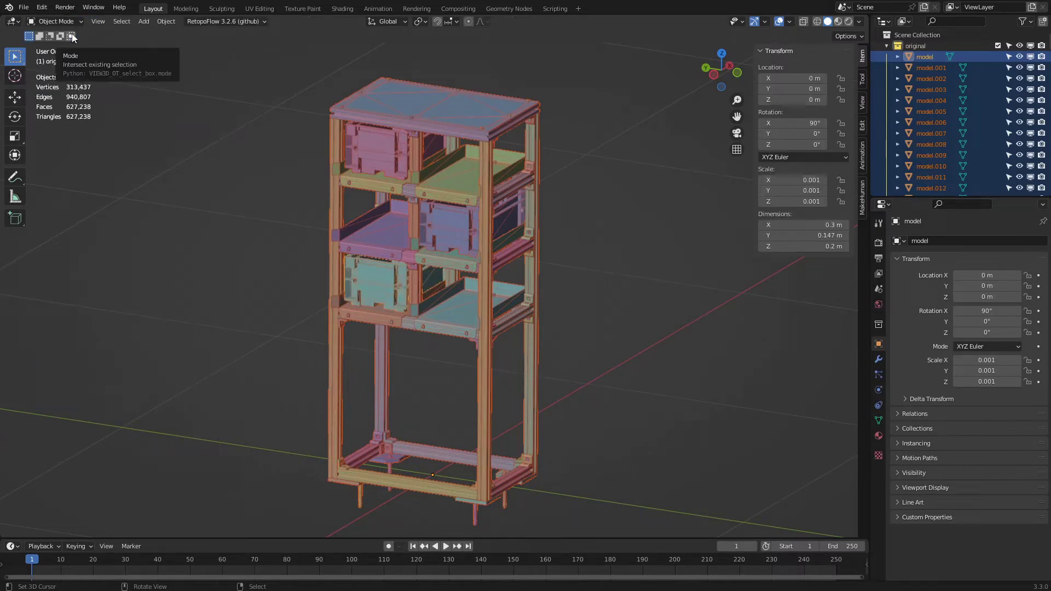
{"action": "left_click", "coordinate": [887, 46]}
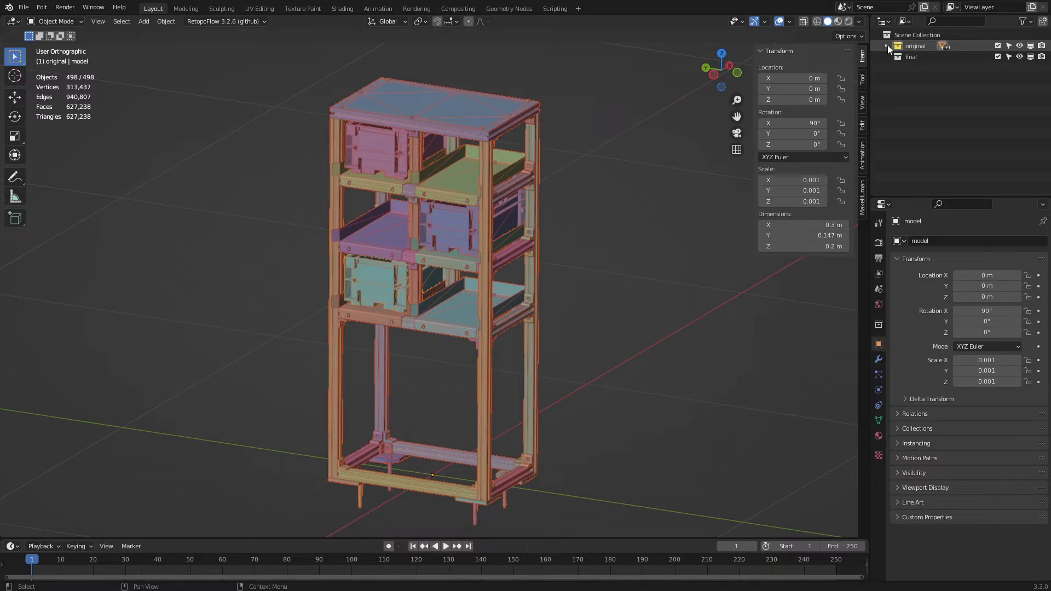
Step: Move the top plate and pink box to 'final', then hide the 'final' collection
{"action": "left_click", "coordinate": [448, 111]}
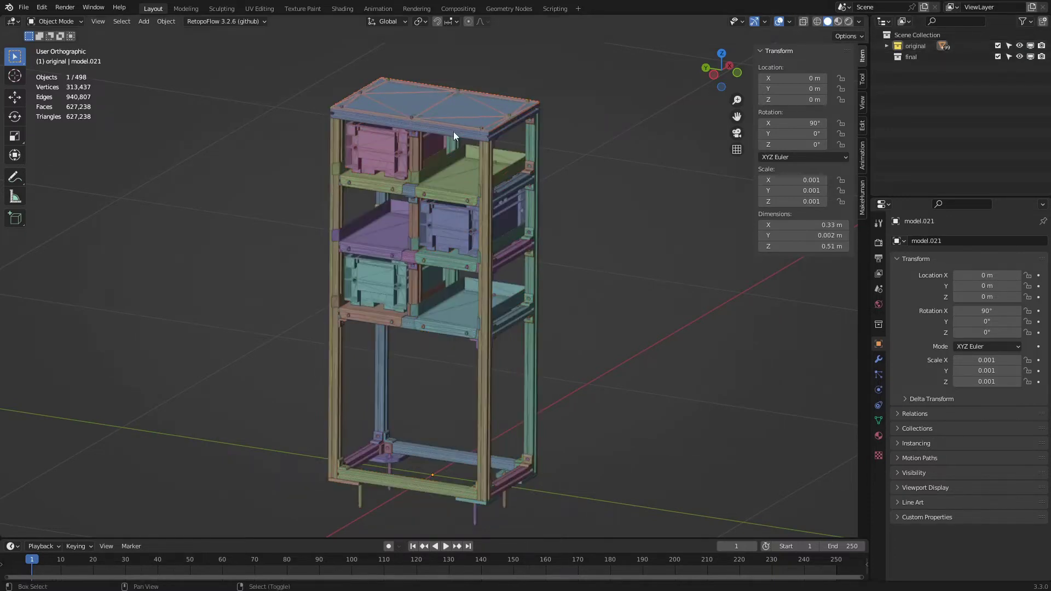
{"action": "left_click", "coordinate": [377, 151], "text": "shift"}
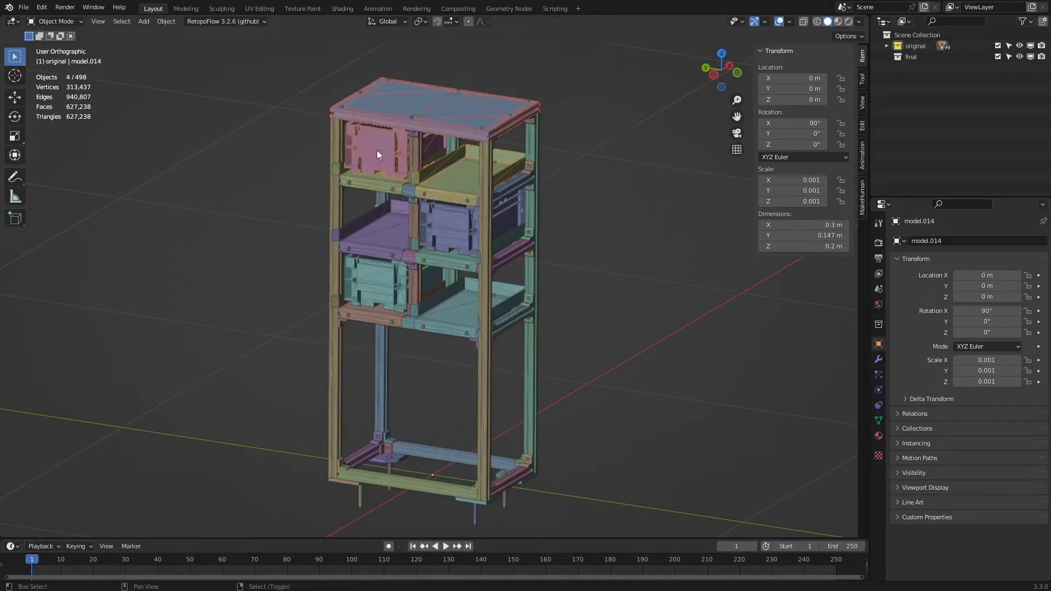
{"action": "key", "text": "m"}
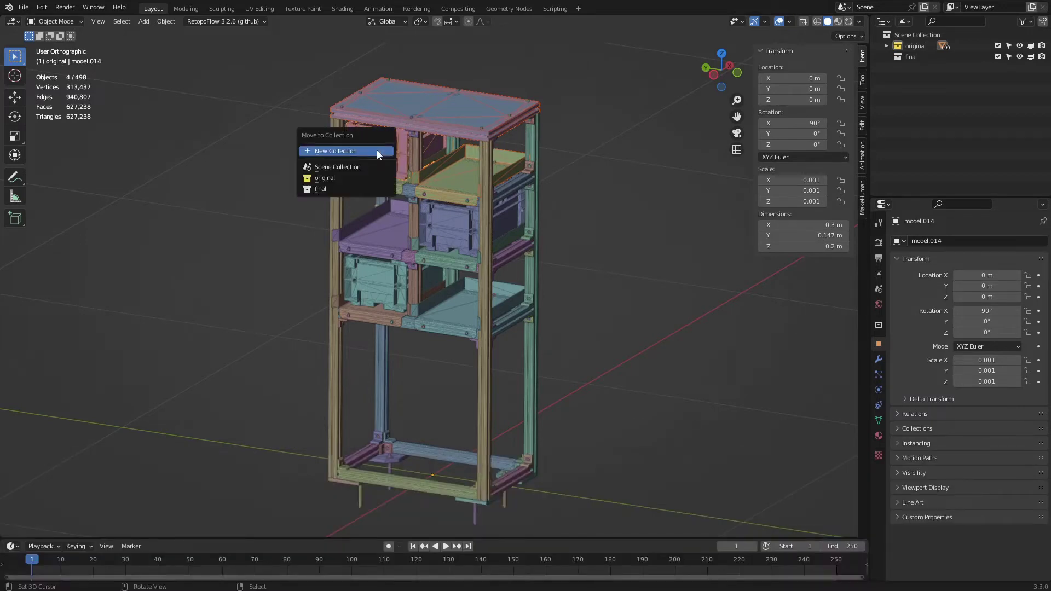
{"action": "left_click", "coordinate": [373, 189]}
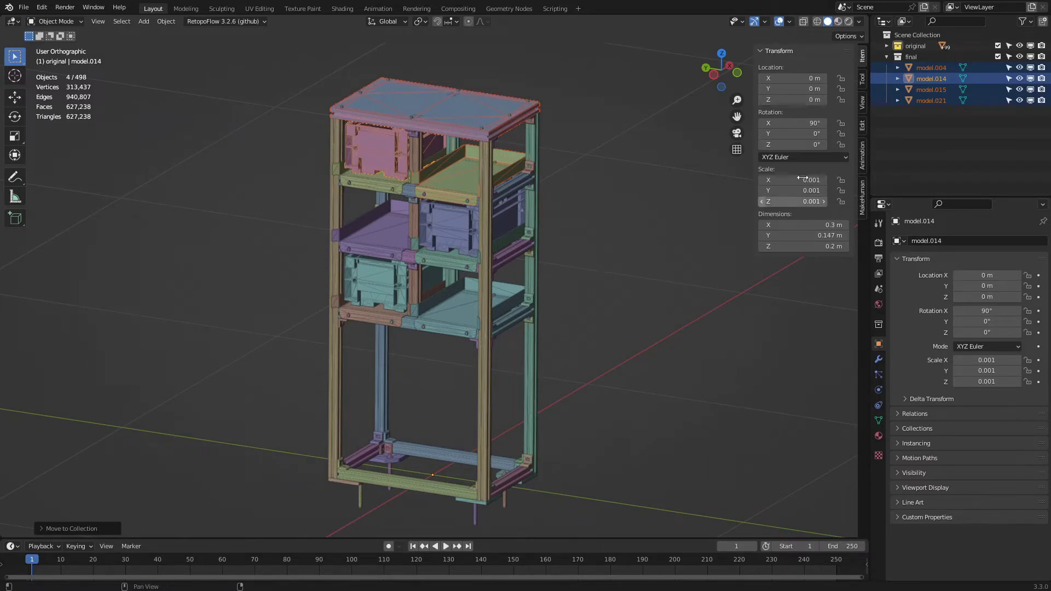
{"action": "left_click", "coordinate": [1019, 57]}
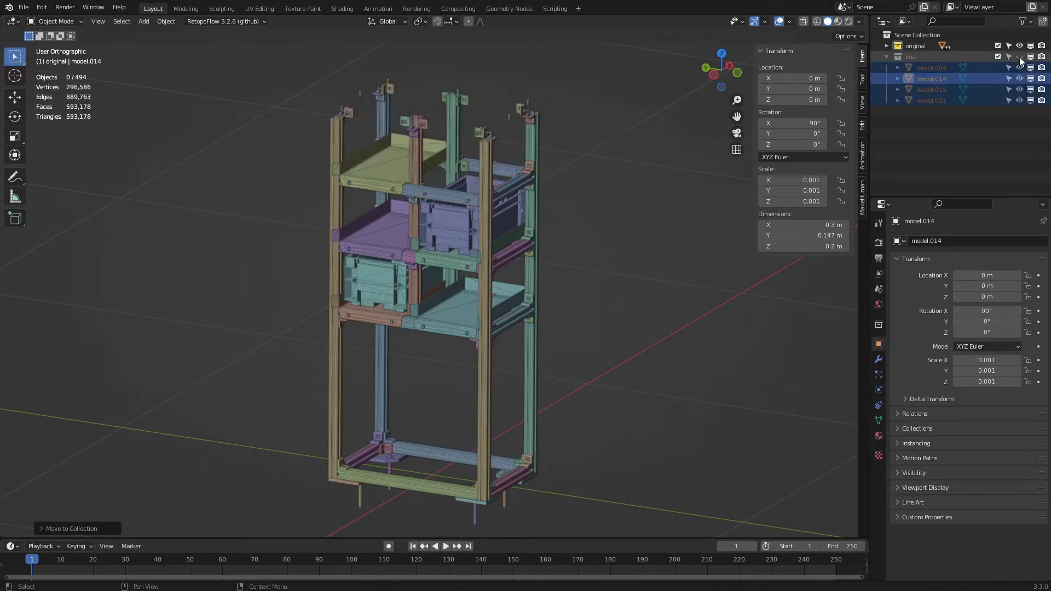
Step: Box-select four shelf parts and move them to 'final'
{"action": "left_click_drag", "start_coordinate": [563, 247], "coordinate": [379, 212]}
{"action": "key", "text": "KP_Decimal"}
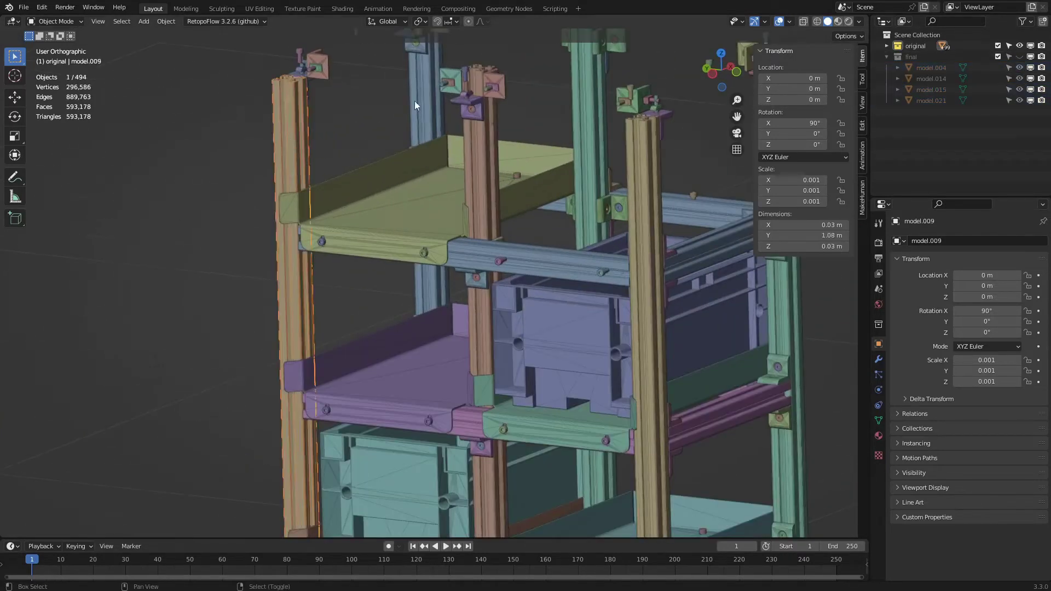
{"action": "key", "text": "m"}
{"action": "left_click", "coordinate": [590, 113]}
Step: Move two upright posts into the 'final' collection
{"action": "middle_click_drag", "start_coordinate": [590, 113], "coordinate": [437, 170], "text": "shift"}
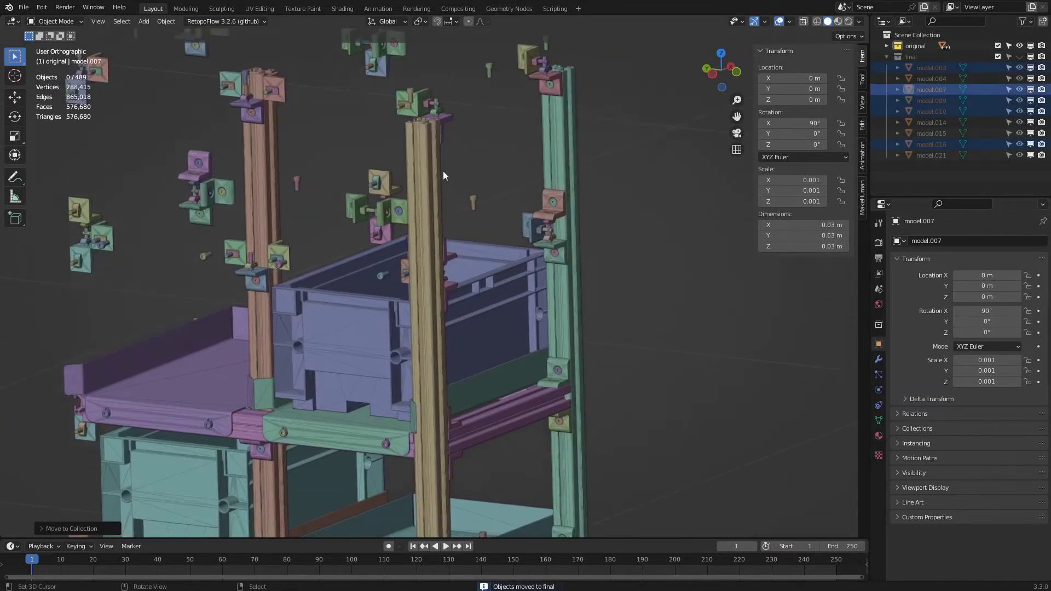
{"action": "left_click", "coordinate": [438, 169], "text": "shift"}
{"action": "left_click", "coordinate": [569, 136], "text": "shift"}
{"action": "key", "text": "m"}
{"action": "left_click", "coordinate": [322, 438]}
Step: Move the pink frame and several more shelf parts into 'final'
{"action": "middle_click_drag", "start_coordinate": [322, 438], "coordinate": [350, 183], "text": "shift"}
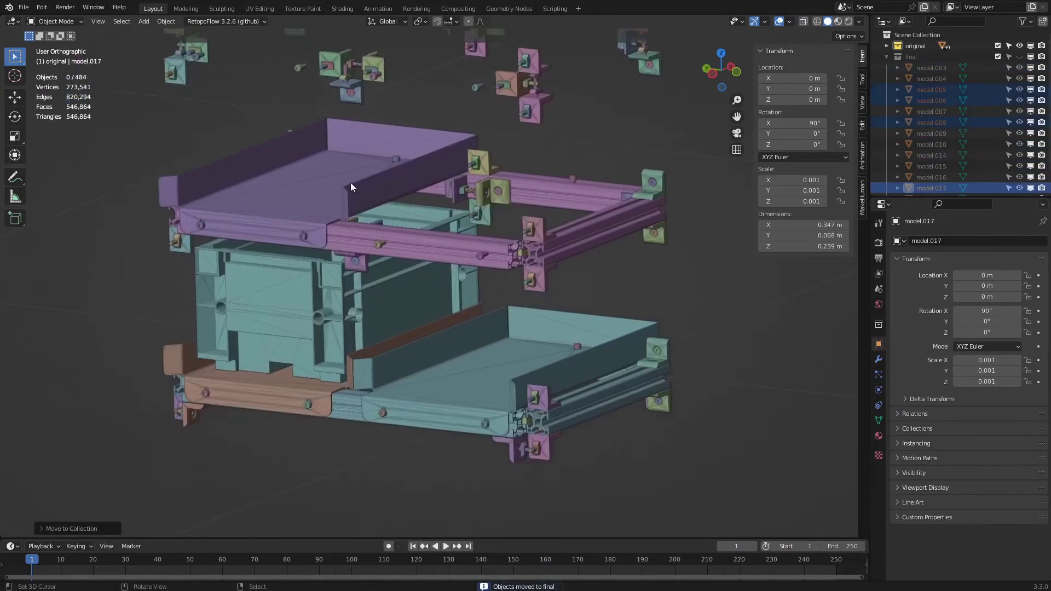
{"action": "left_click", "coordinate": [416, 249], "text": "shift"}
{"action": "left_click", "coordinate": [454, 375], "text": "shift"}
{"action": "left_click", "coordinate": [323, 307], "text": "shift"}
{"action": "left_click", "coordinate": [346, 412], "text": "shift"}
{"action": "key", "text": "m"}
{"action": "left_click", "coordinate": [346, 412]}
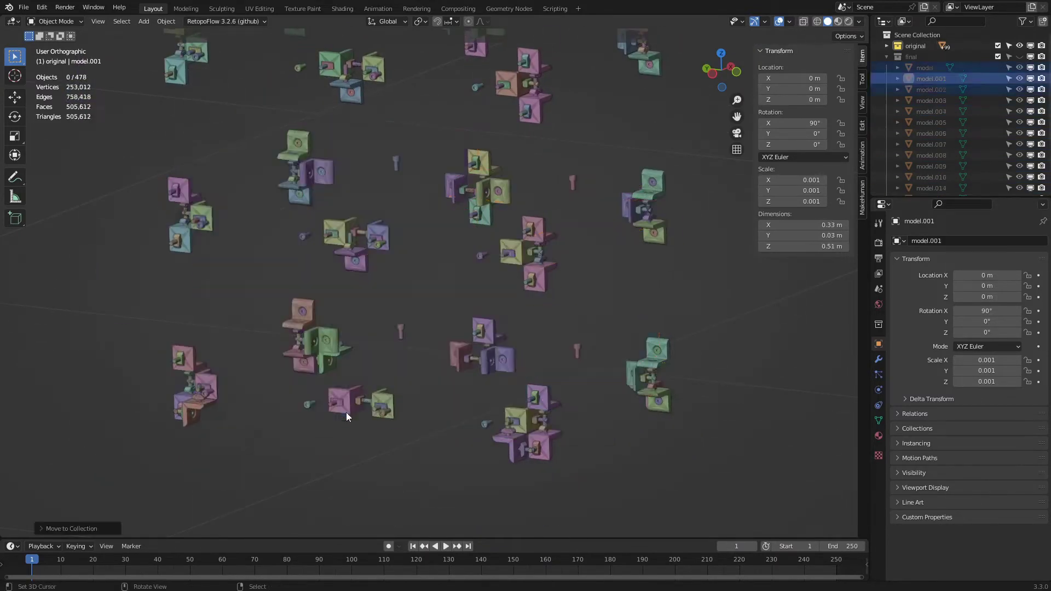
{"action": "scroll", "coordinate": [374, 359], "scroll_direction": "down", "scroll_amount": 4}
{"action": "scroll", "coordinate": [374, 360], "scroll_direction": "up", "scroll_amount": 5}
{"action": "middle_click_drag", "start_coordinate": [423, 394], "coordinate": [434, 463]}
Step: Move three corner plates into the 'final' collection
{"action": "left_click", "coordinate": [481, 391]}
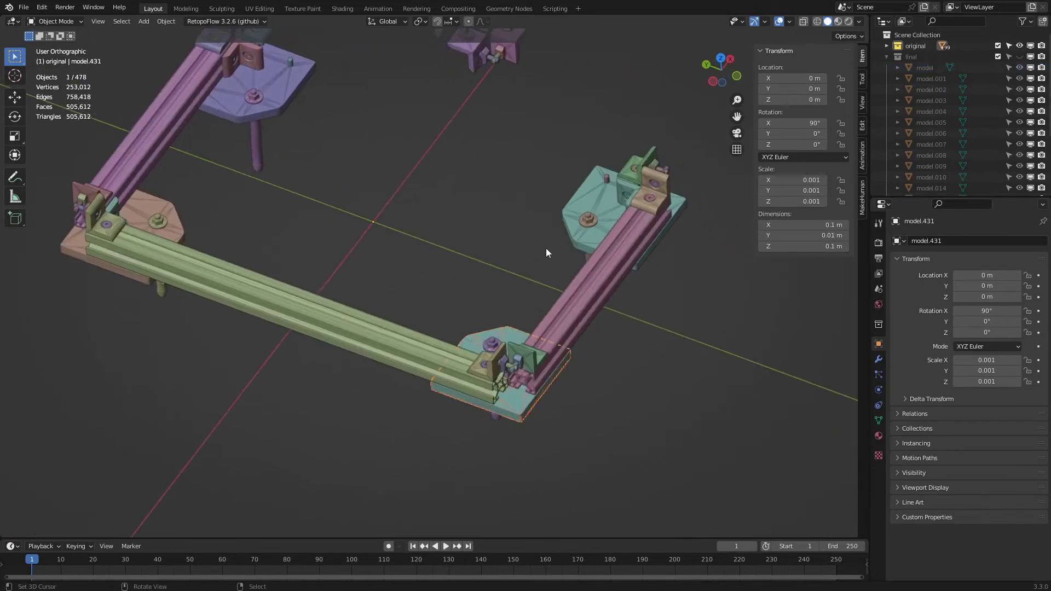
{"action": "left_click", "coordinate": [558, 225], "text": "shift"}
{"action": "left_click", "coordinate": [257, 90], "text": "shift"}
{"action": "key", "text": "m"}
{"action": "left_click", "coordinate": [248, 213]}
Step: Move the two rails to 'final', leaving only small brackets visible
{"action": "left_click", "coordinate": [261, 301]}
{"action": "left_click", "coordinate": [570, 301], "text": "shift"}
{"action": "key", "text": "m"}
{"action": "left_click", "coordinate": [570, 302]}
{"action": "scroll", "coordinate": [499, 324], "scroll_direction": "down", "scroll_amount": 4}
{"action": "middle_click_drag", "start_coordinate": [499, 324], "coordinate": [458, 251]}
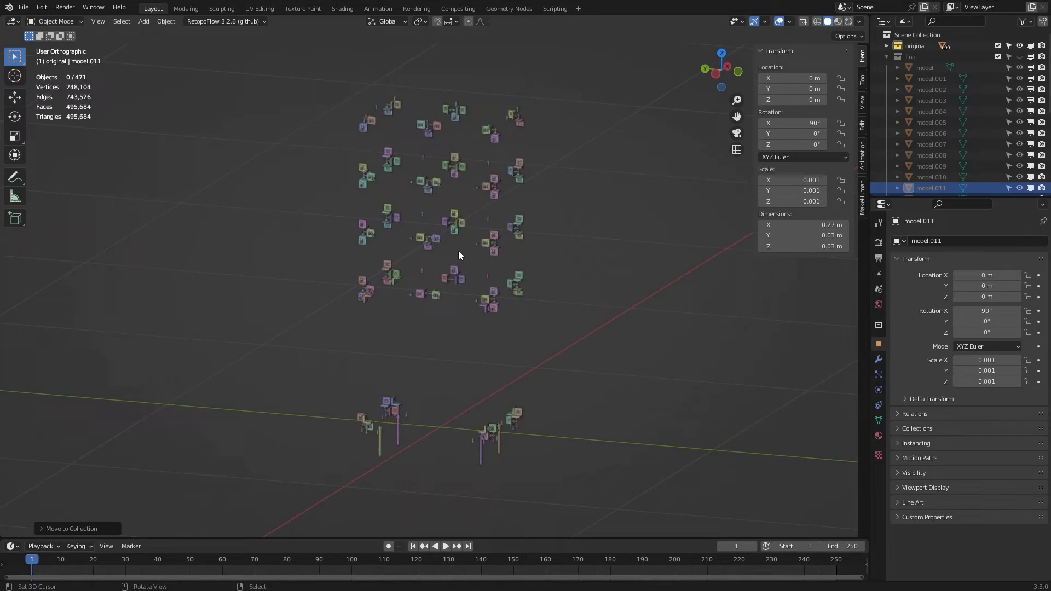
Step: Unhide the 'final' collection and exclude 'original' from the view layer
{"action": "left_click", "coordinate": [1019, 57]}
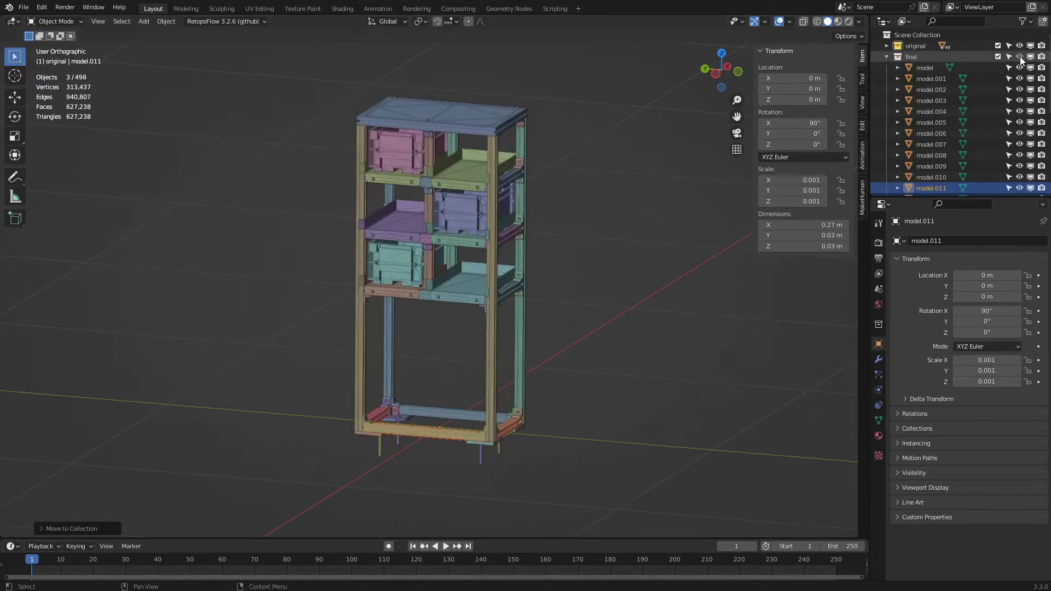
{"action": "left_click", "coordinate": [997, 46]}
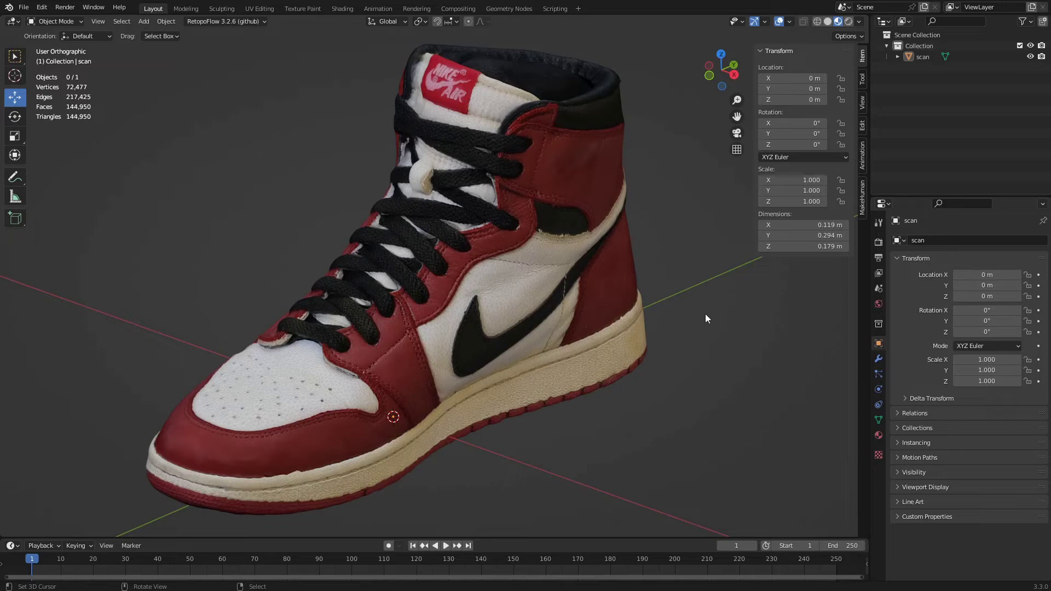
Step: Select the sneaker 'scan' and open Add Modifier in its Modifier properties
{"action": "left_click", "coordinate": [535, 274]}
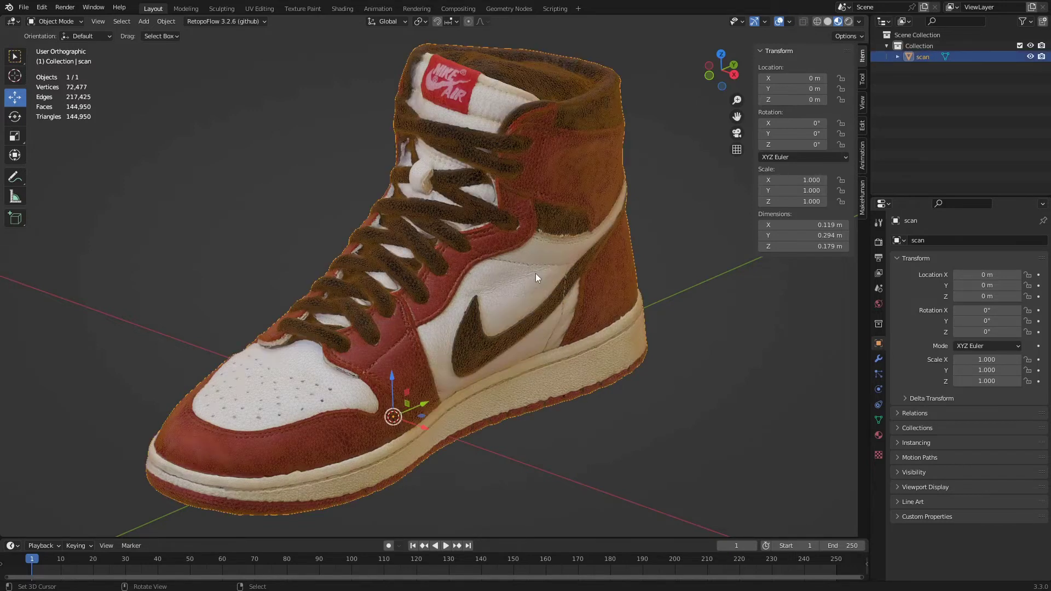
{"action": "left_click", "coordinate": [878, 358]}
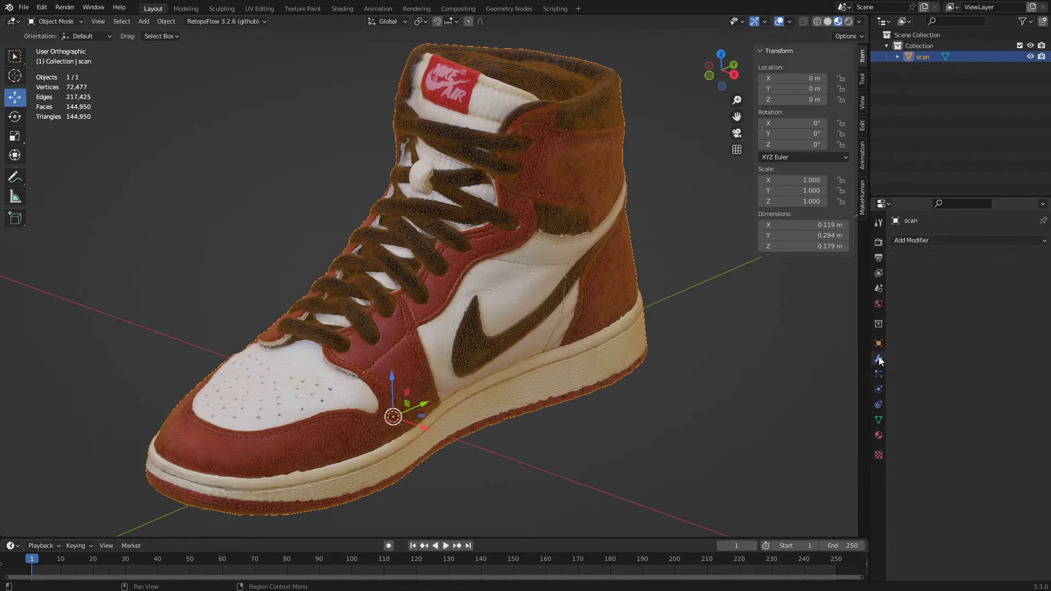
{"action": "left_click", "coordinate": [933, 243]}
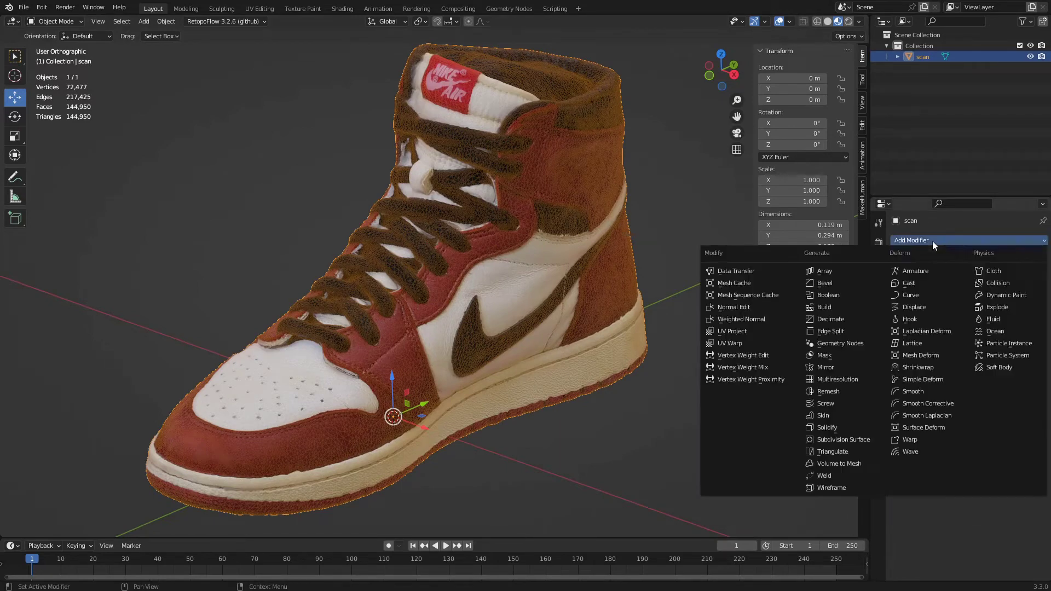
Step: Add a Decimate modifier to the sneaker scan and lower its ratio to about 0.136 (19,720 faces)
{"action": "left_click", "coordinate": [852, 319]}
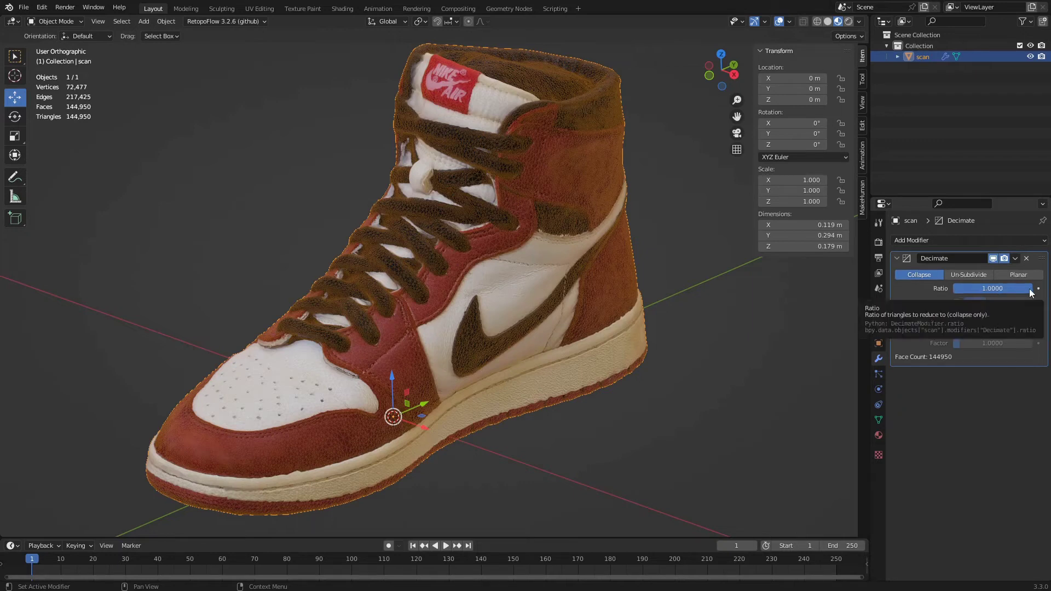
{"action": "left_click_drag", "start_coordinate": [992, 288], "coordinate": [963, 288]}
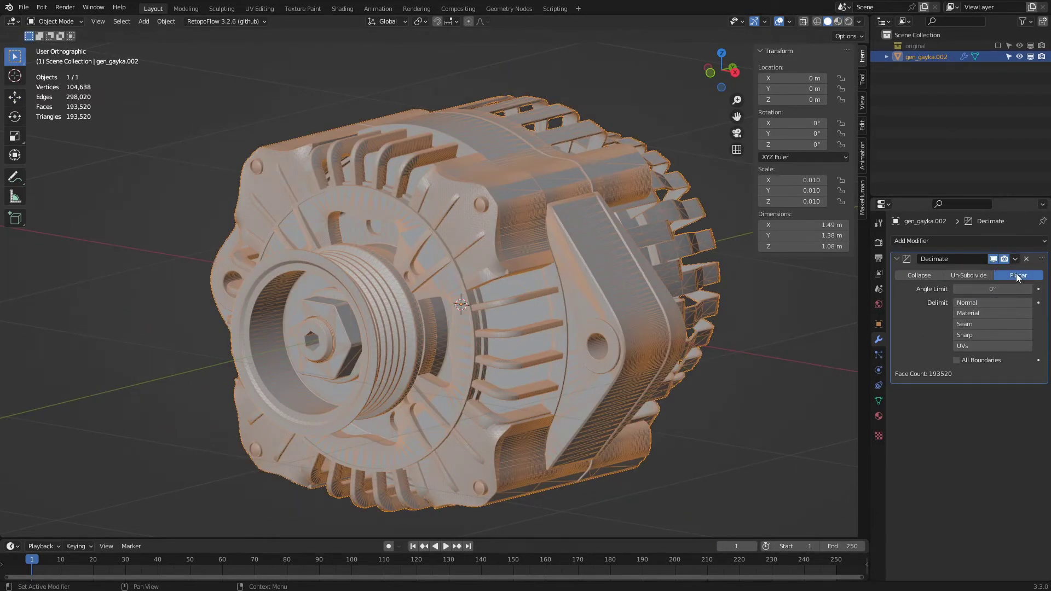
Step: Set the alternator's Planar Decimate angle limit to 5°, then to 10°, leaving 12,140 faces
{"action": "left_click", "coordinate": [1008, 289]}
{"action": "type", "text": "5"}
{"action": "key", "text": "Return"}
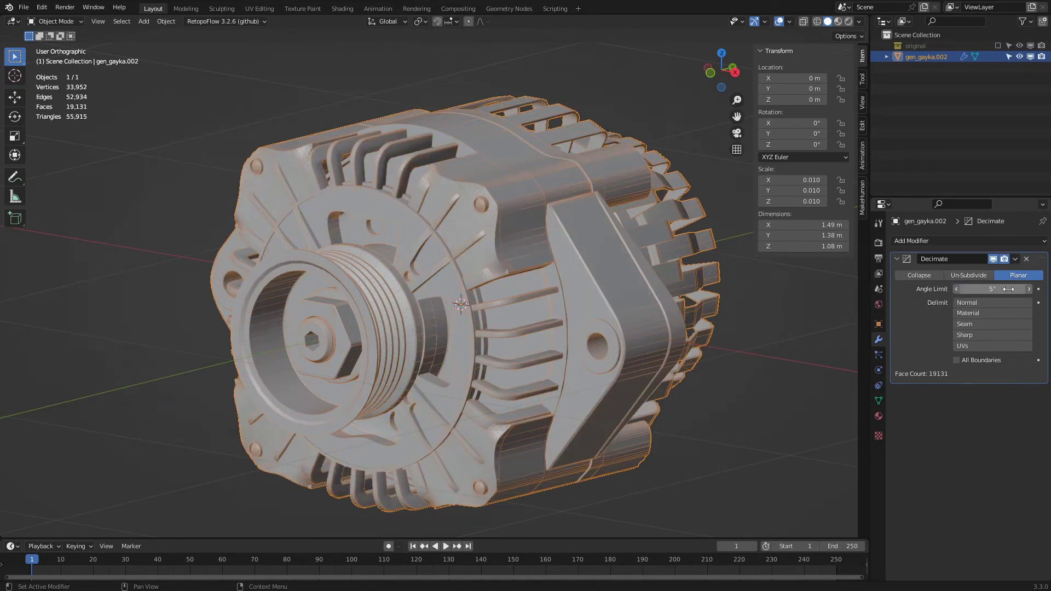
{"action": "left_click", "coordinate": [1008, 289]}
{"action": "type", "text": "10"}
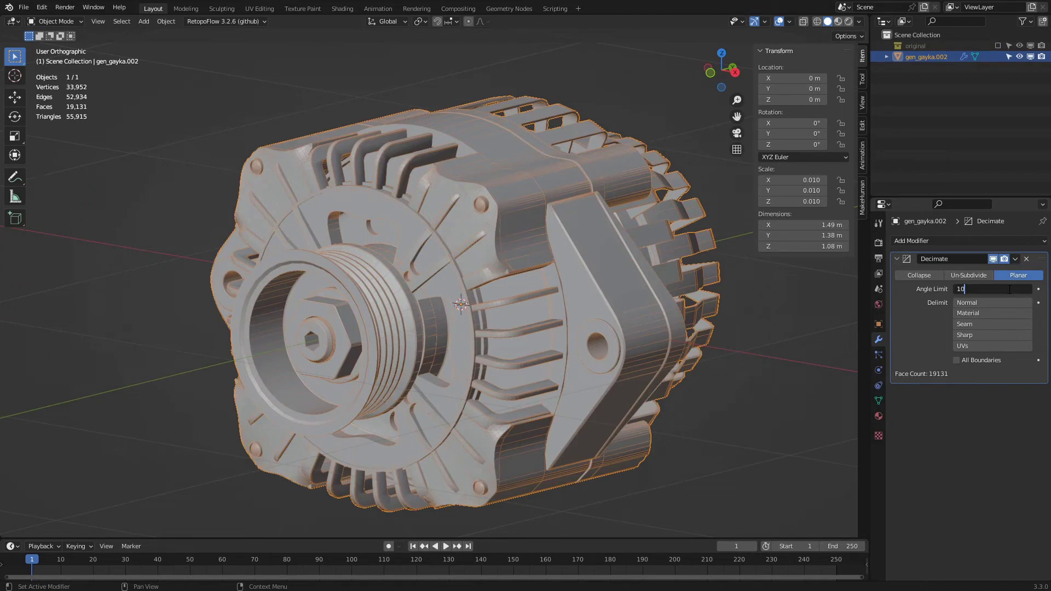
{"action": "key", "text": "Return"}
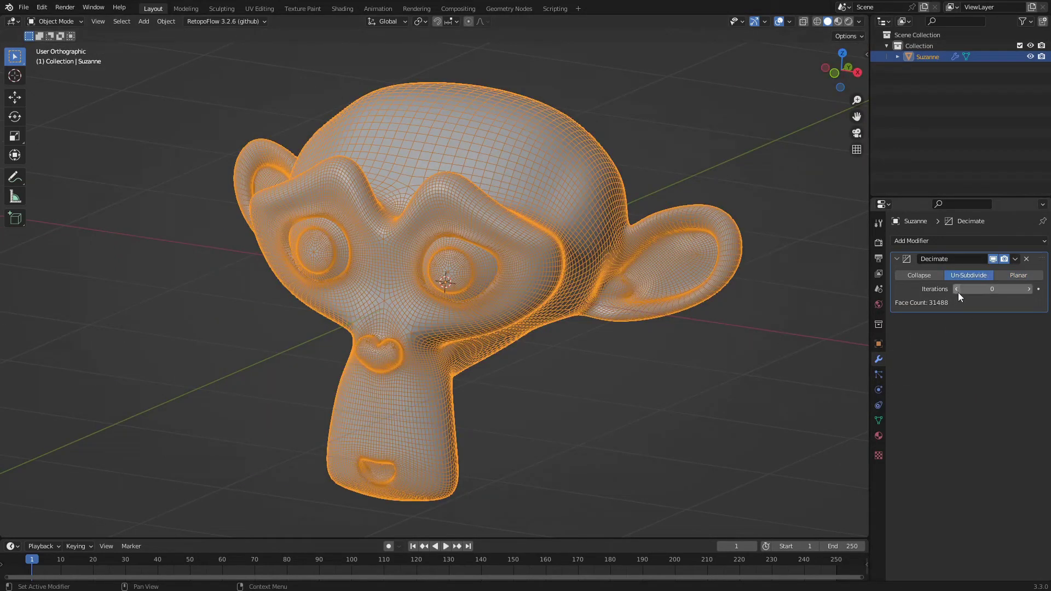
Step: Step Suzanne's Un-Subdivide iterations up from 0 to 6, reducing her to 504 faces
{"action": "left_click", "coordinate": [1028, 289]}
{"action": "left_click", "coordinate": [1029, 289]}
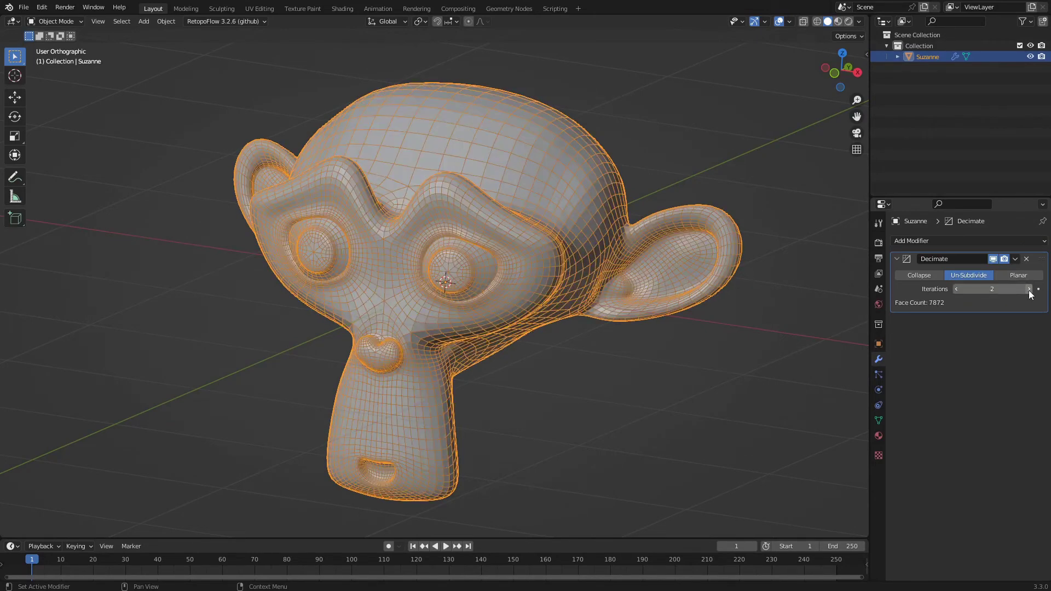
{"action": "left_click", "coordinate": [1029, 289]}
{"action": "left_click", "coordinate": [1029, 289]}
{"action": "left_click", "coordinate": [1029, 290]}
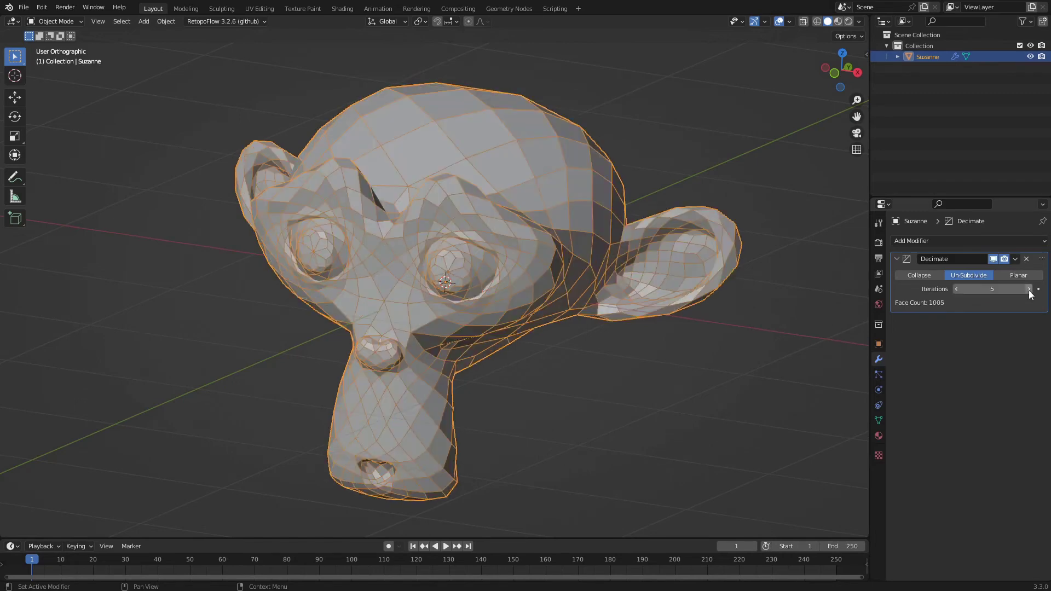
{"action": "left_click", "coordinate": [1029, 290]}
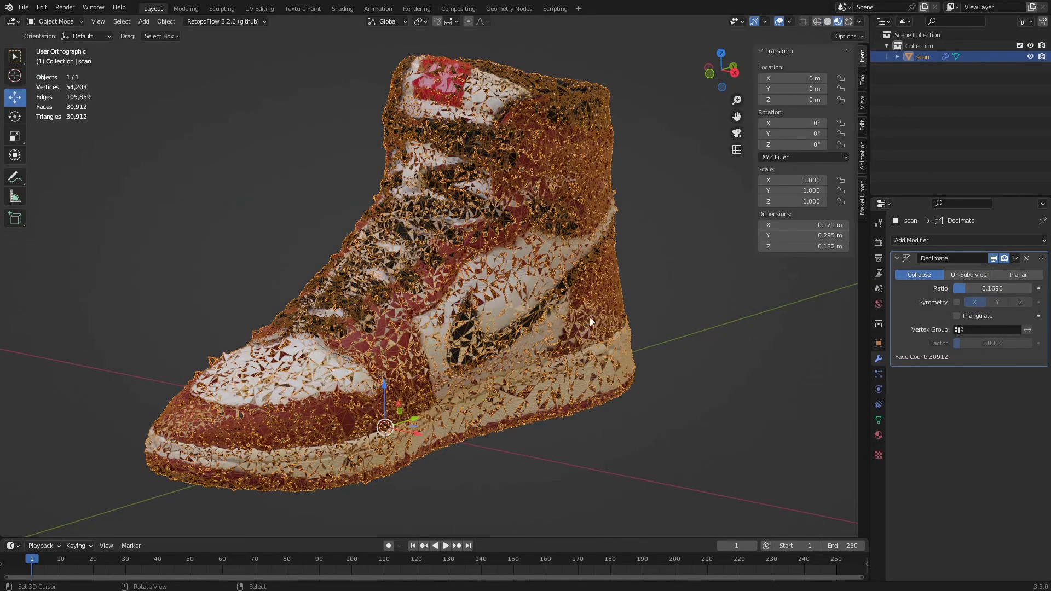
Step: Orbit around the sneaker decimated at ratio 0.1690 to inspect the holes in its surface
{"action": "middle_click_drag", "start_coordinate": [561, 311], "coordinate": [509, 313]}
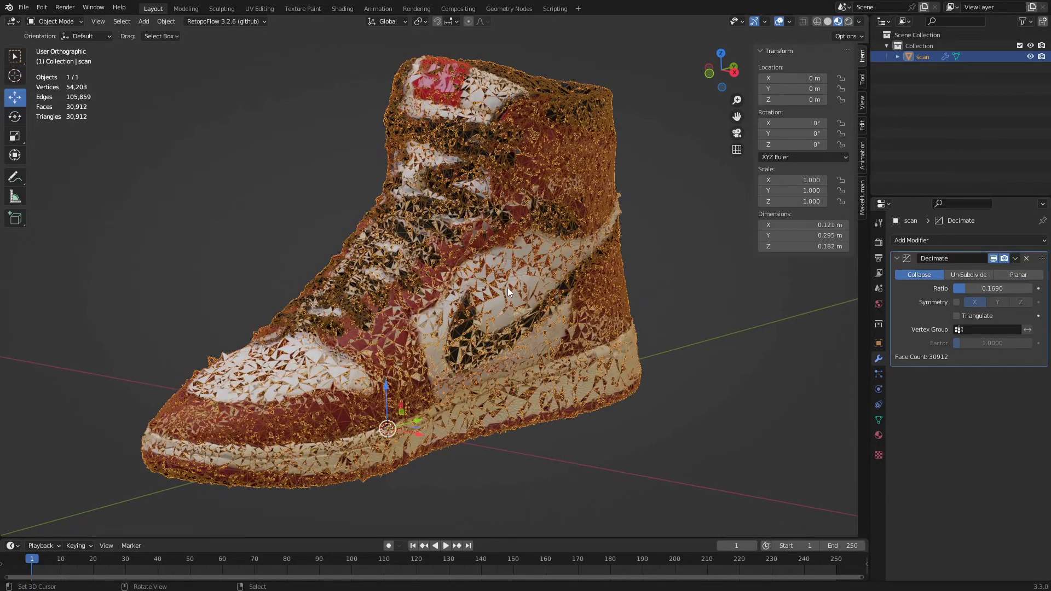
{"action": "left_click", "coordinate": [66, 23]}
{"action": "left_click", "coordinate": [55, 46]}
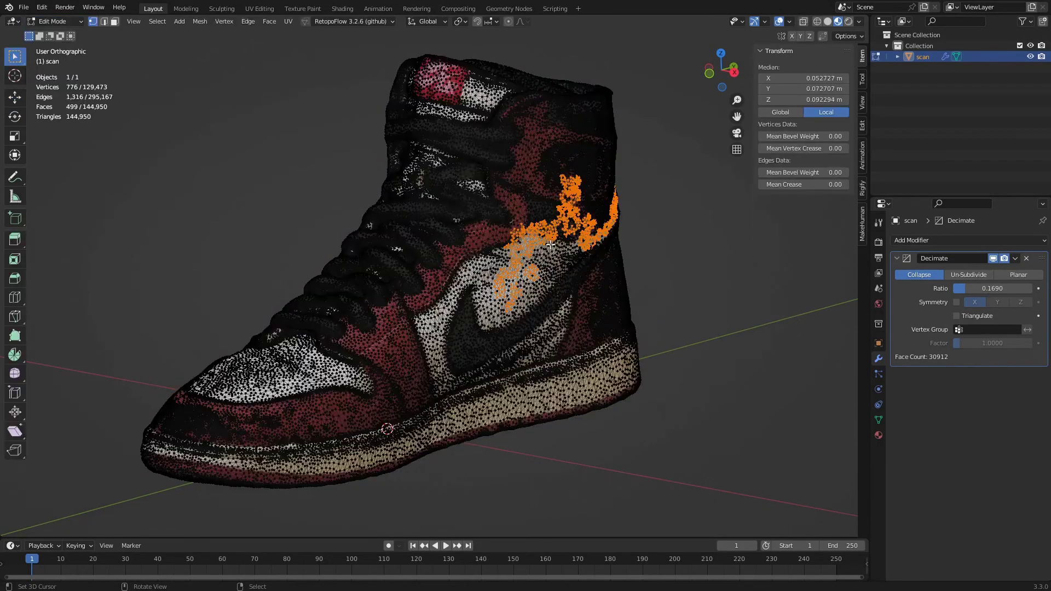
{"action": "scroll", "coordinate": [493, 280], "scroll_direction": "up", "scroll_amount": 6}
{"action": "middle_click_drag", "start_coordinate": [482, 347], "coordinate": [530, 333]}
{"action": "key", "text": "g"}
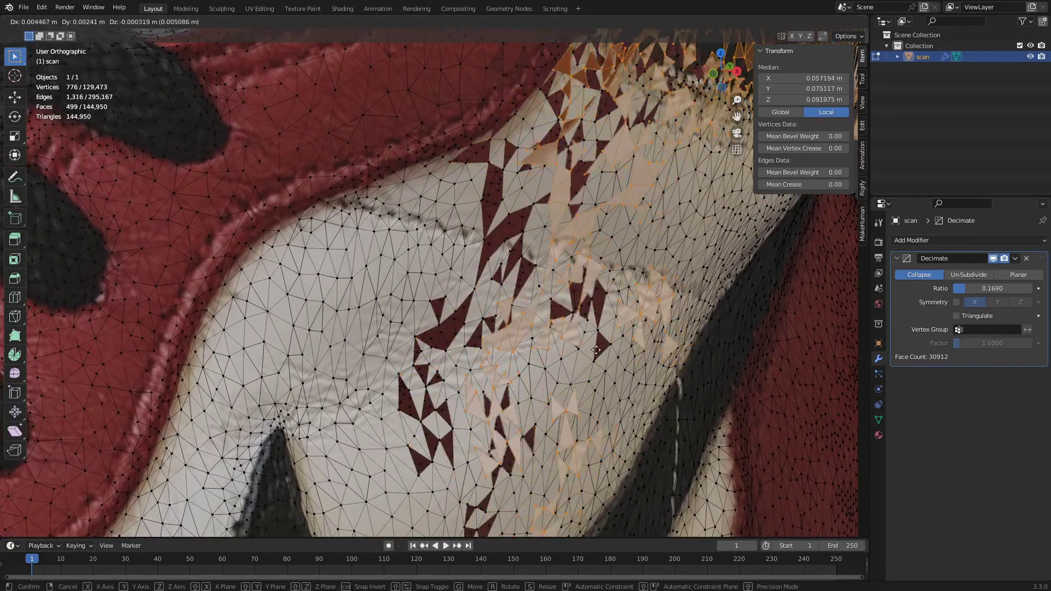
{"action": "right_click", "coordinate": [591, 355]}
{"action": "scroll", "coordinate": [591, 355], "scroll_direction": "down", "scroll_amount": 8}
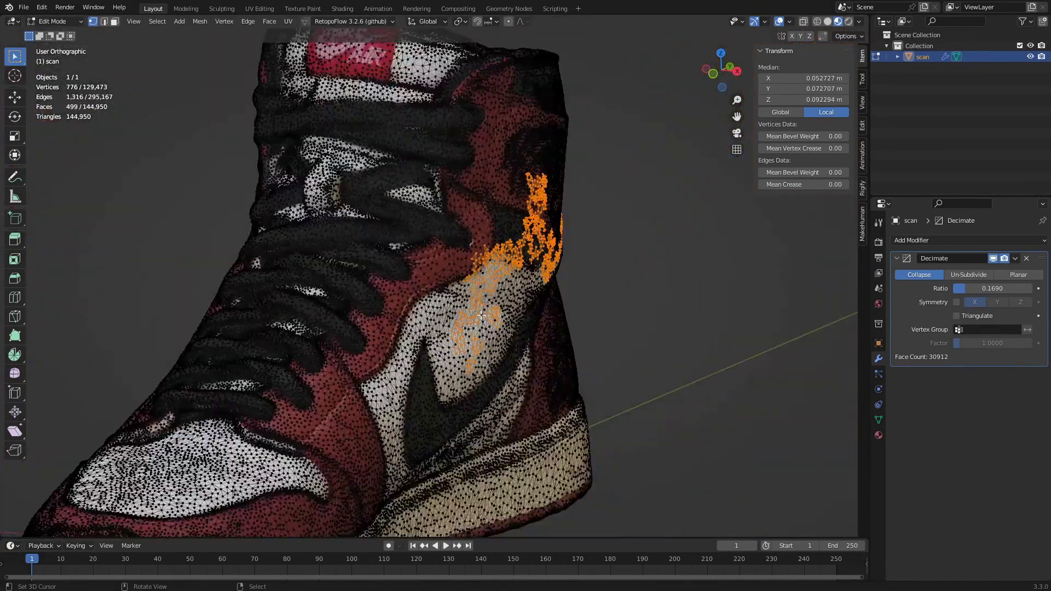
{"action": "left_click", "coordinate": [55, 22]}
{"action": "left_click", "coordinate": [55, 34]}
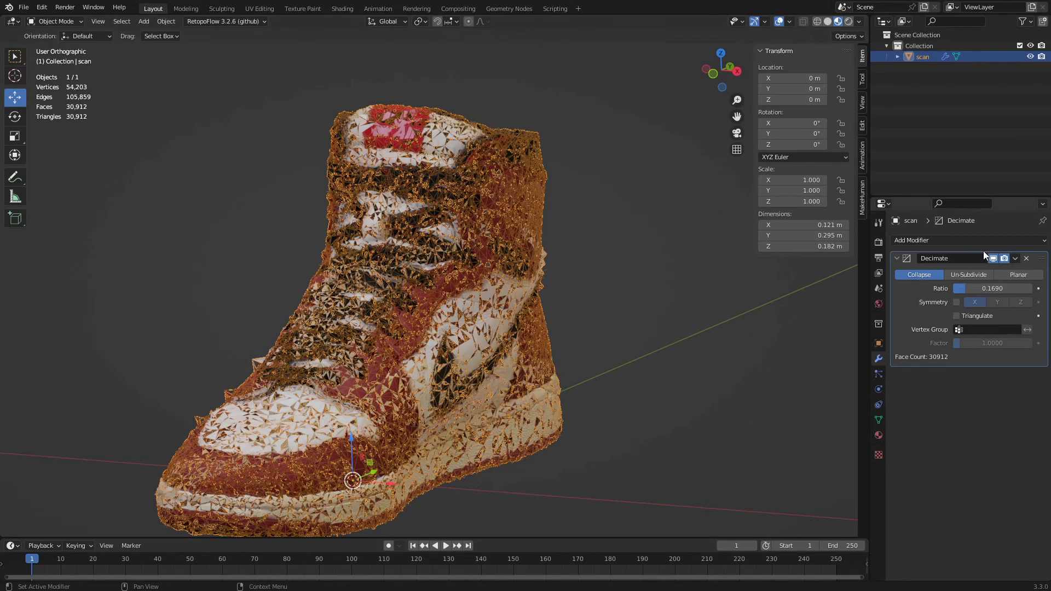
Step: Remove the sneaker's Decimate modifier and add a Weld modifier in its place
{"action": "left_click", "coordinate": [1026, 258]}
{"action": "middle_click_drag", "start_coordinate": [520, 353], "coordinate": [475, 363]}
{"action": "left_click", "coordinate": [929, 244]}
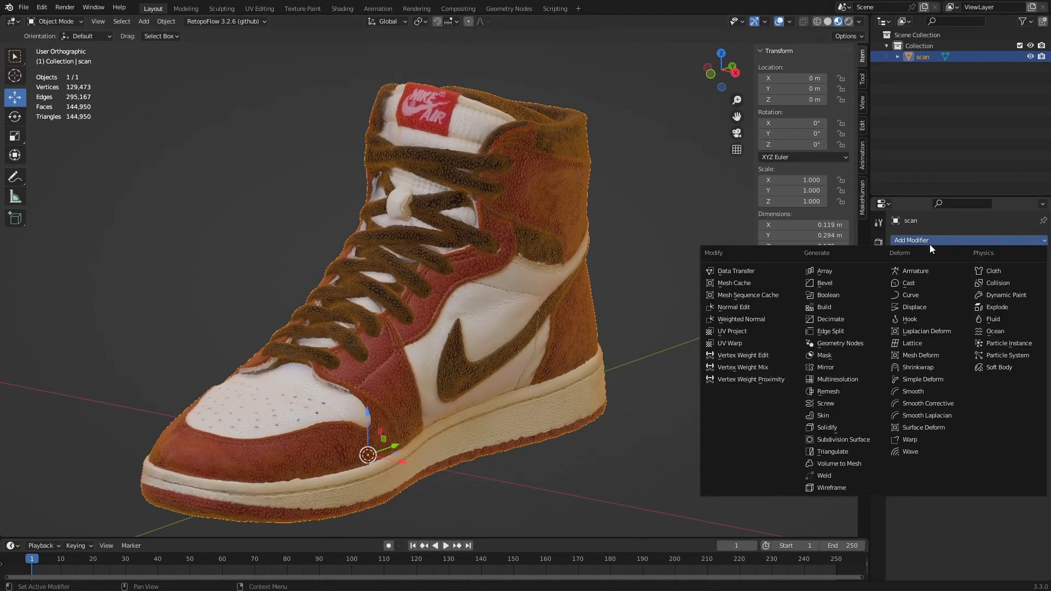
{"action": "left_click", "coordinate": [841, 475]}
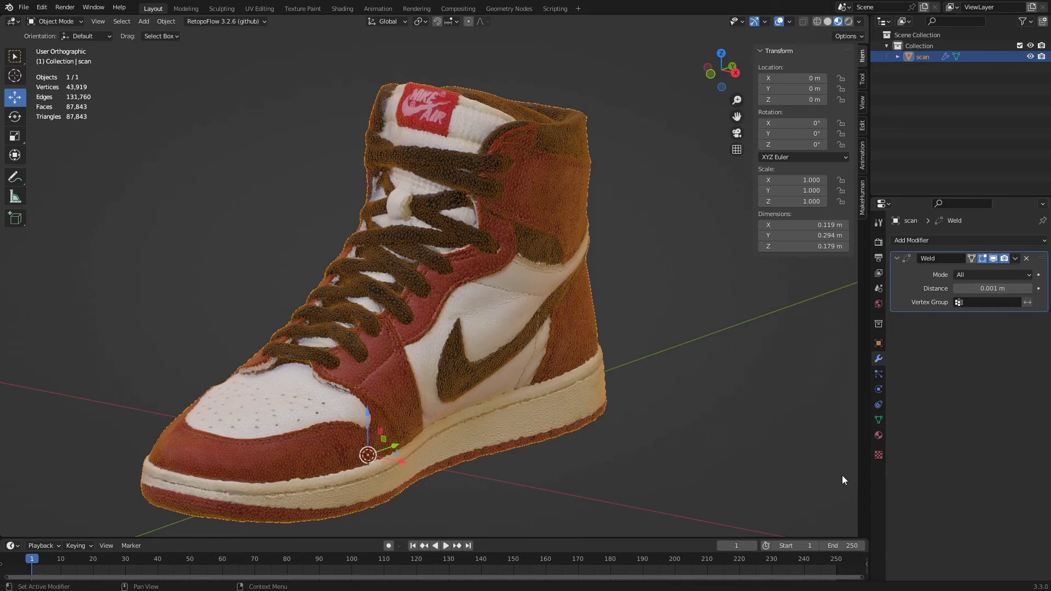
Step: Set the Weld merge distance to 0.0001 m
{"action": "left_click", "coordinate": [993, 289]}
{"action": "key", "text": "End"}
{"action": "key", "text": "Left"}
{"action": "key", "text": "Left"}
{"action": "key", "text": "Left"}
{"action": "type", "text": "0"}
{"action": "key", "text": "Return"}
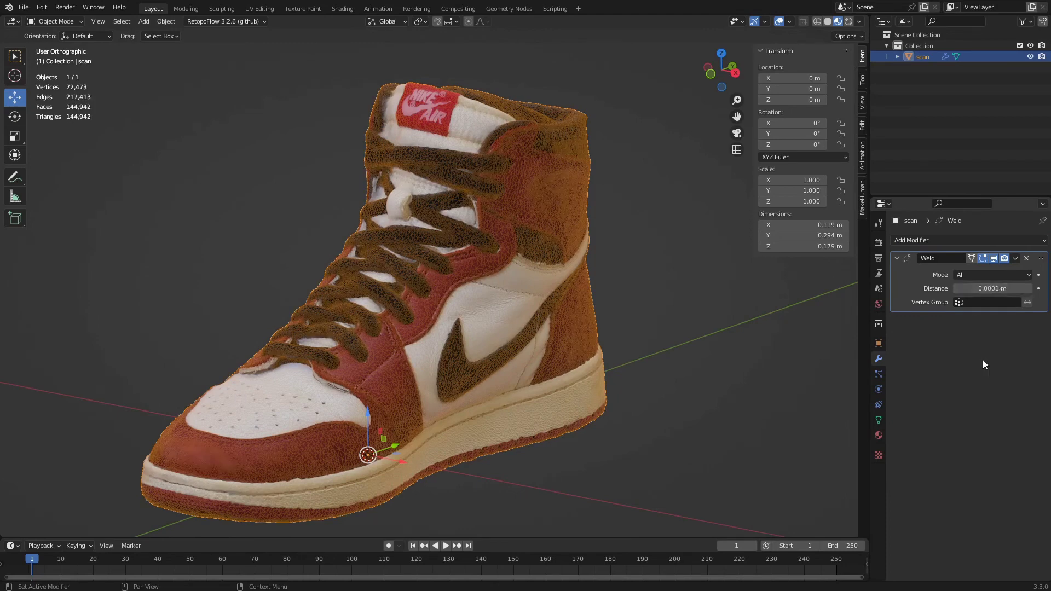
Step: Add a new Decimate modifier below the Weld on the sneaker scan
{"action": "left_click", "coordinate": [938, 241]}
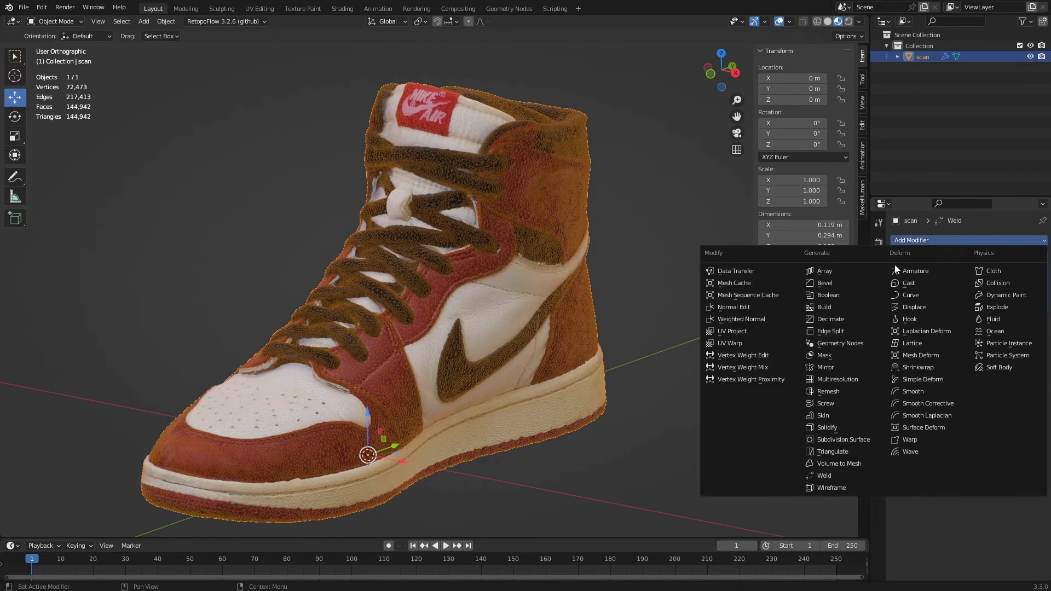
{"action": "left_click", "coordinate": [852, 319]}
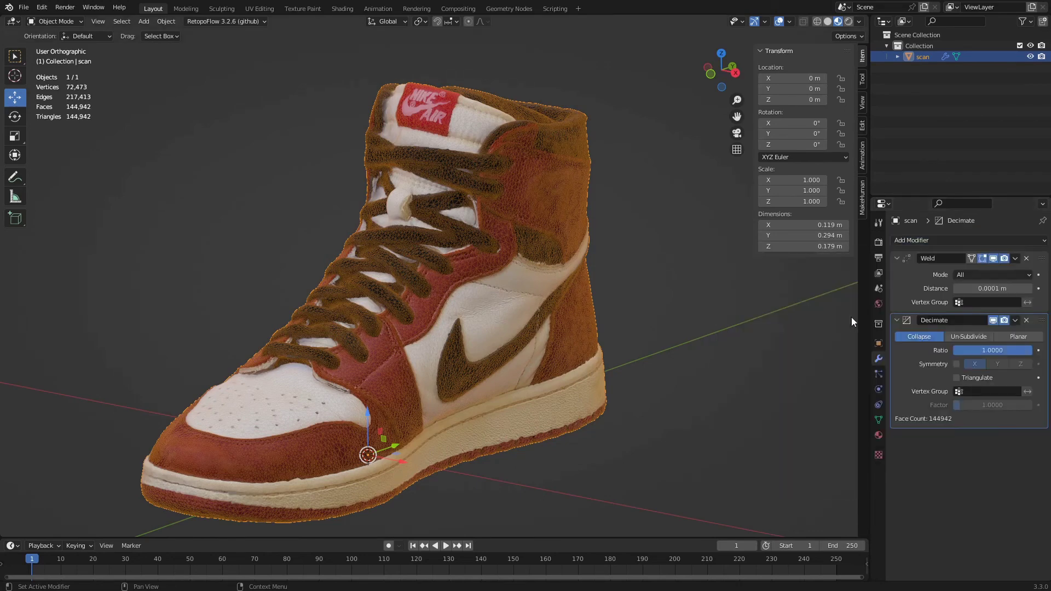